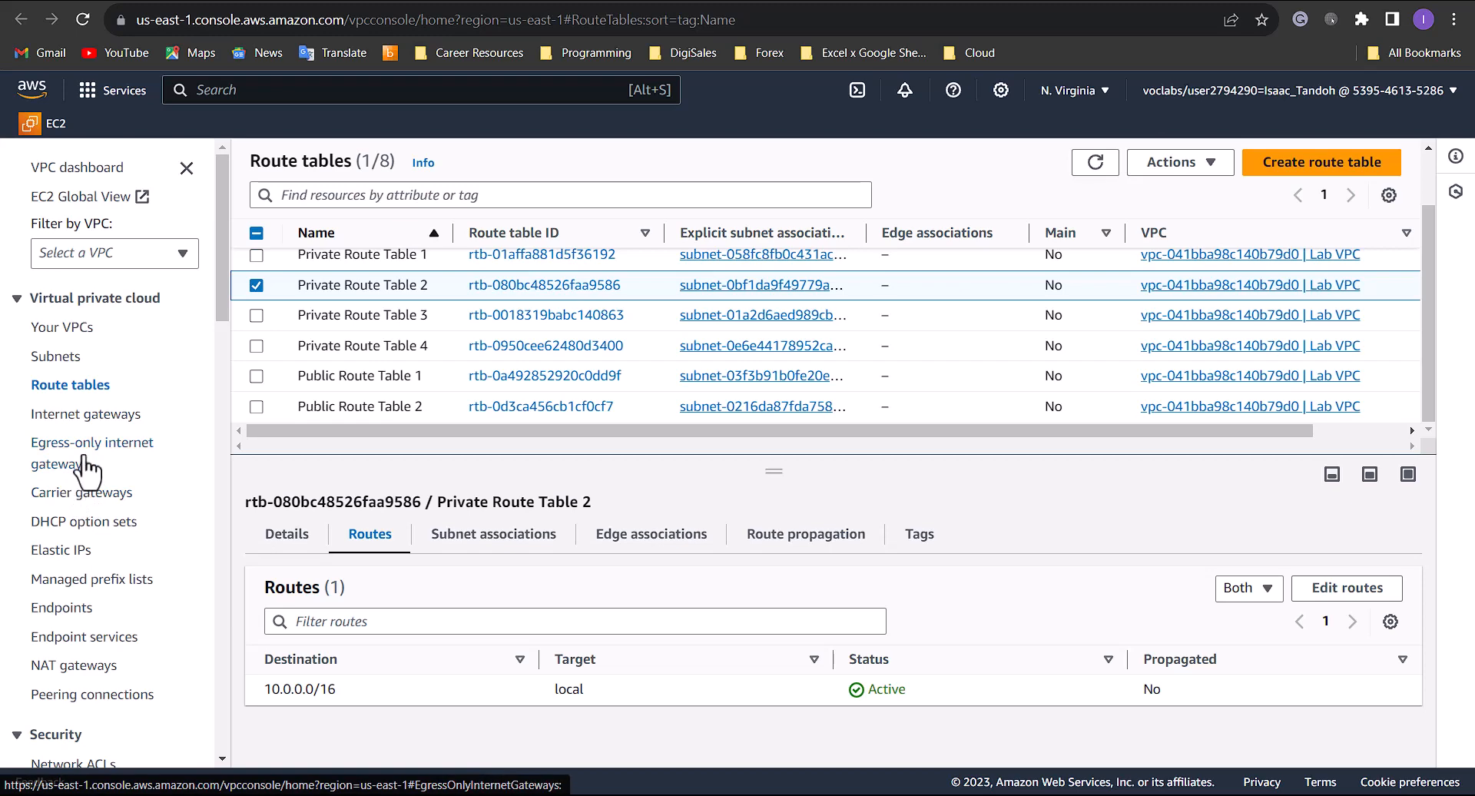
Reselect Private Route Table 2 and inspect its routes.
left_click(257, 285)
left_click(257, 285)
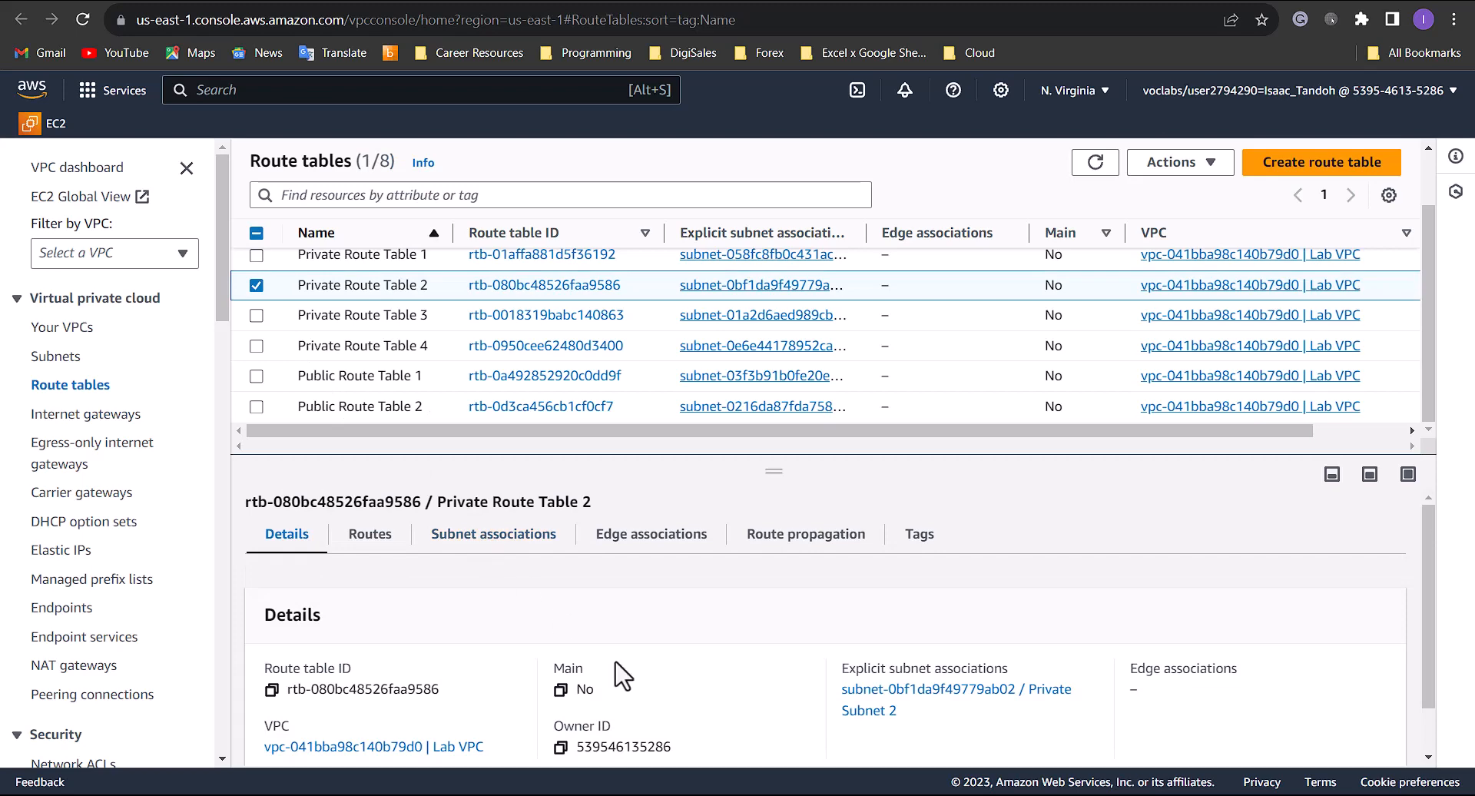
left_click(387, 551)
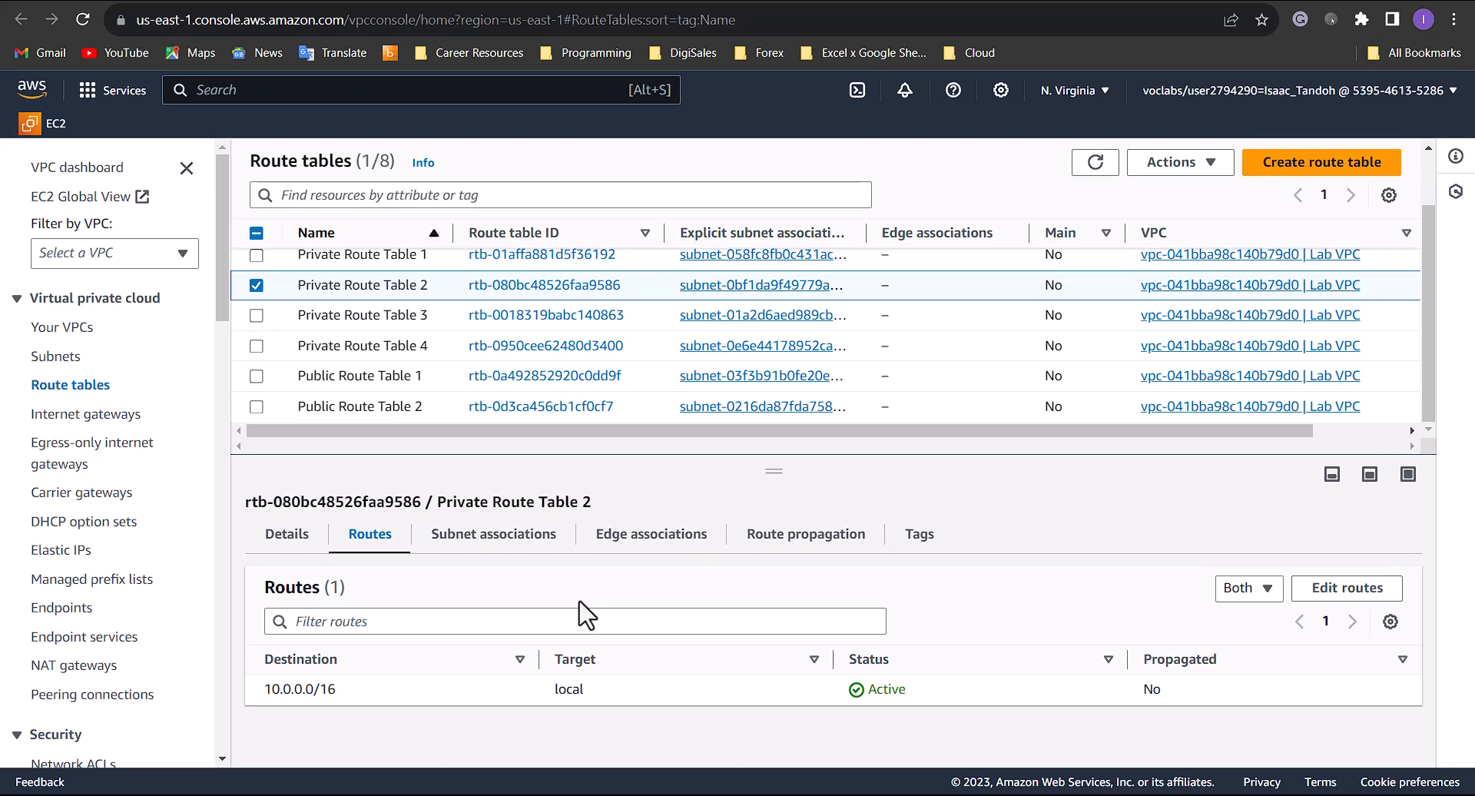
Start a new NAT gateway named NGW-2 and place it in Public Subnet 2.
left_click(61, 667)
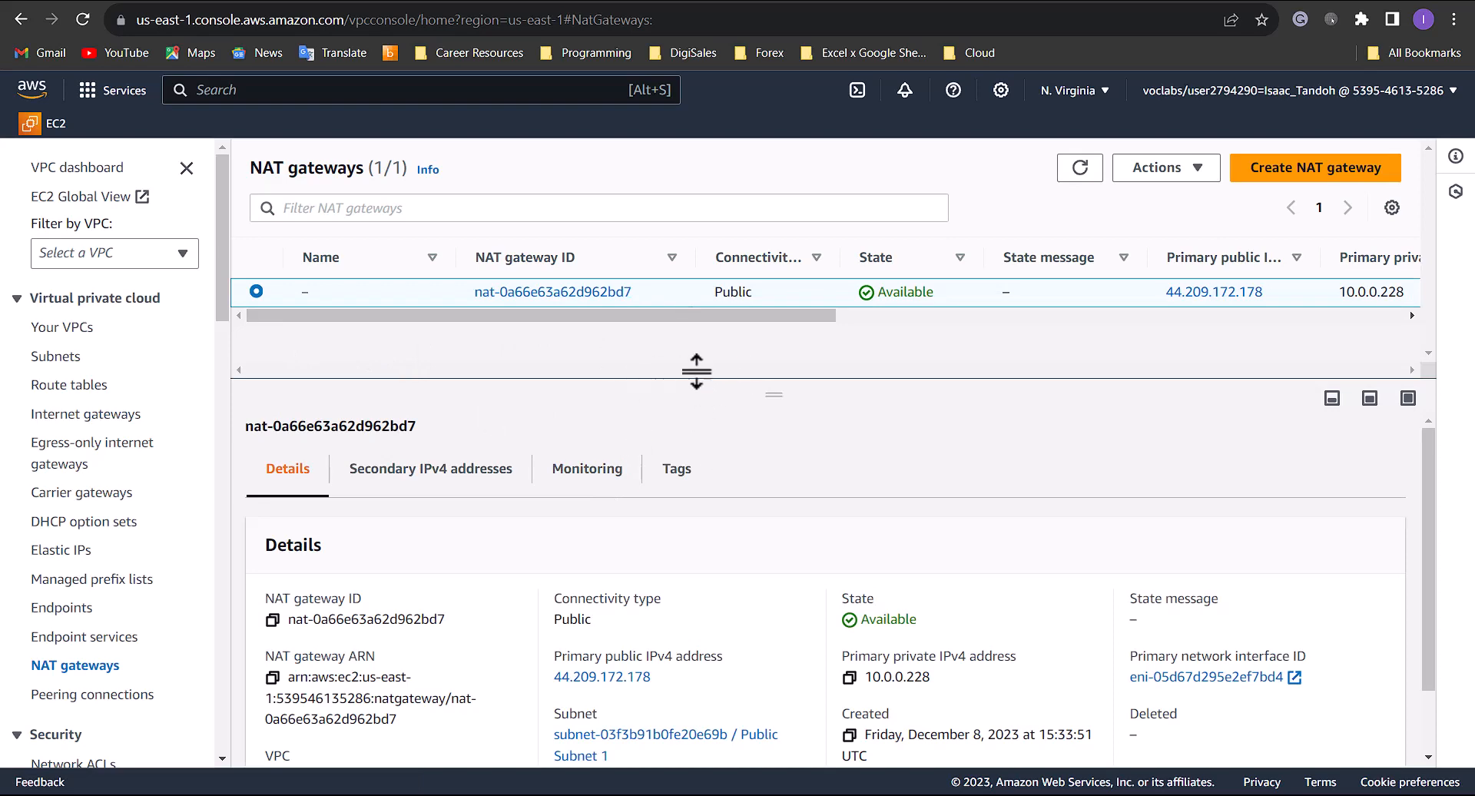
left_click(1312, 178)
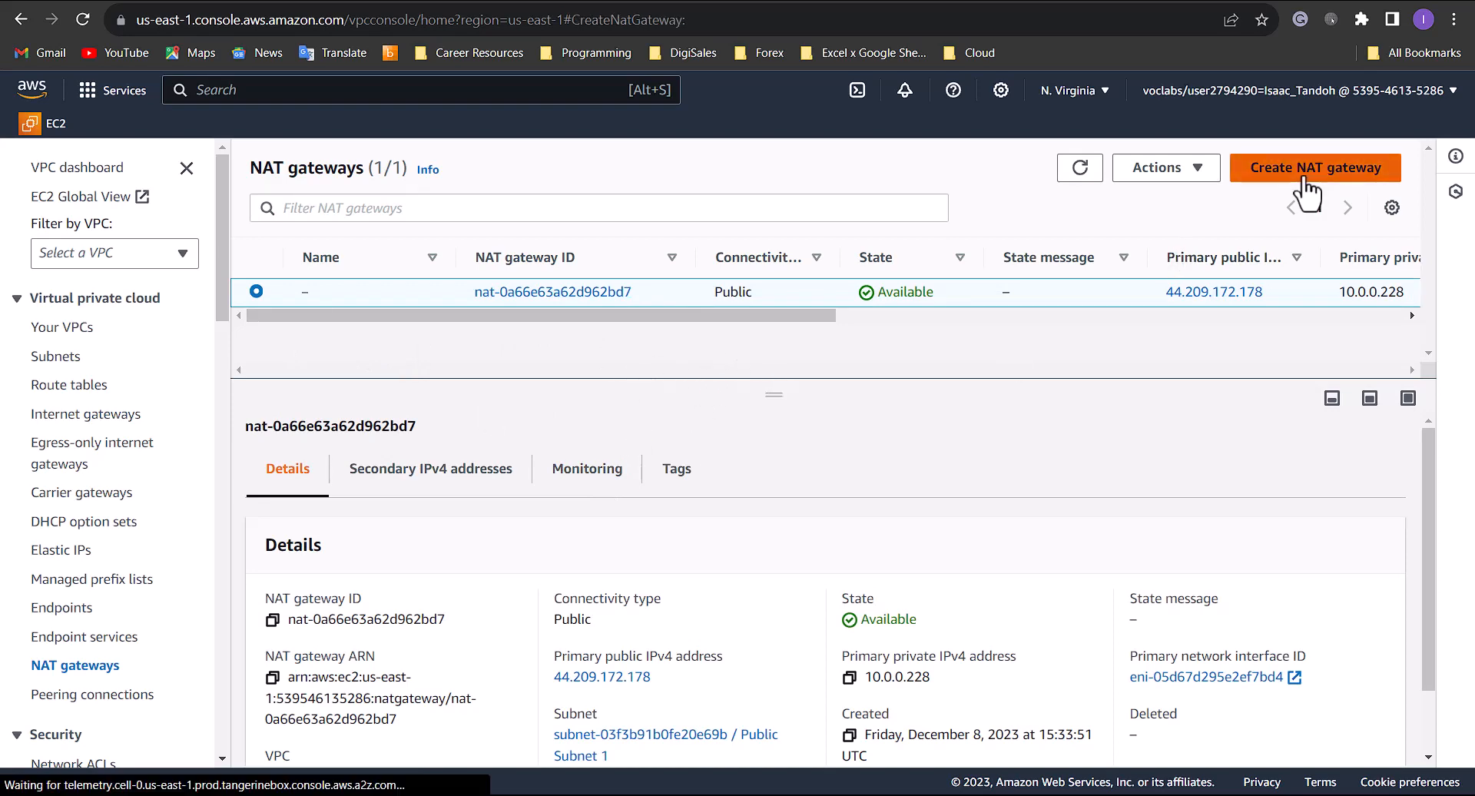
left_click(329, 429)
left_click(253, 469)
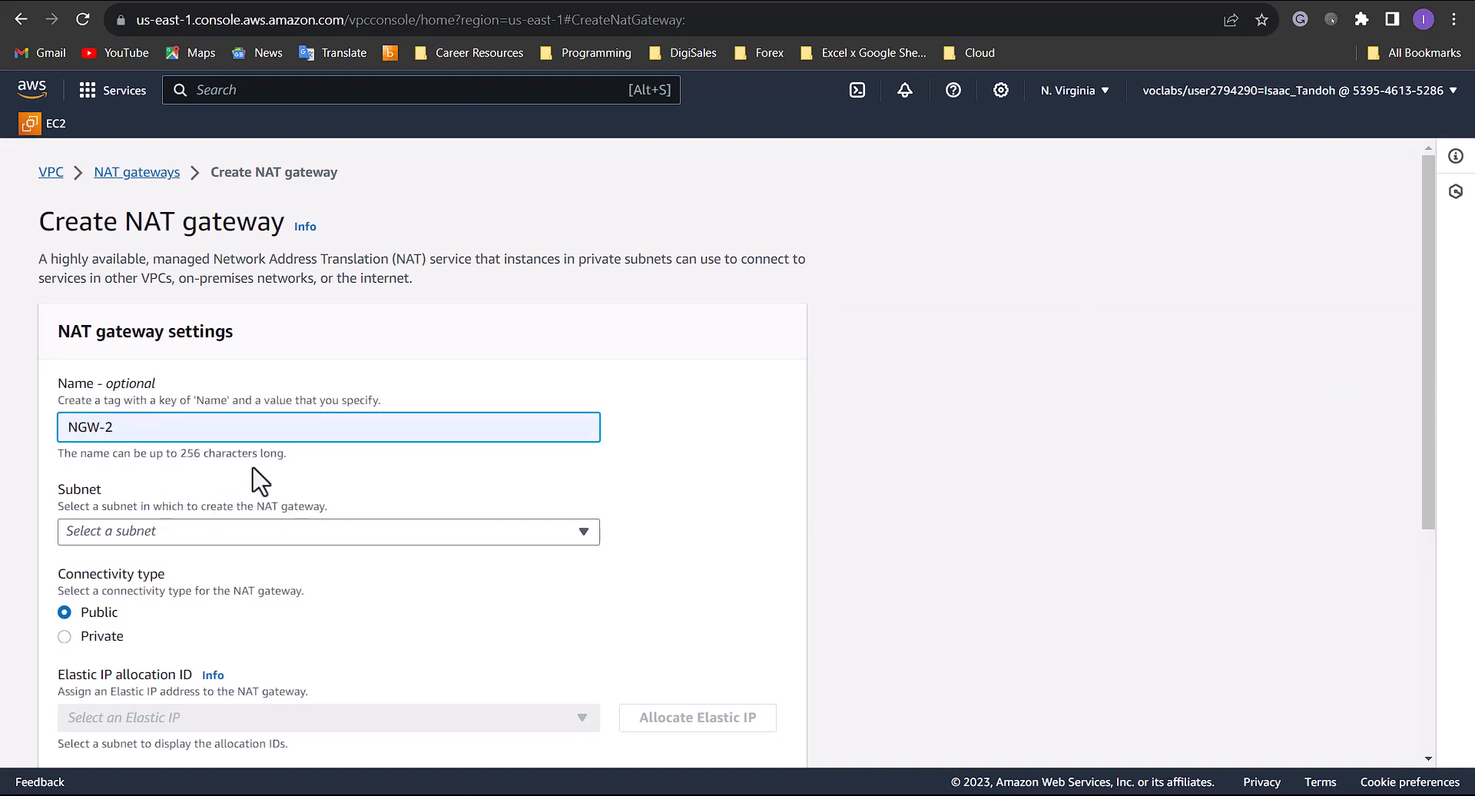
left_click(265, 540)
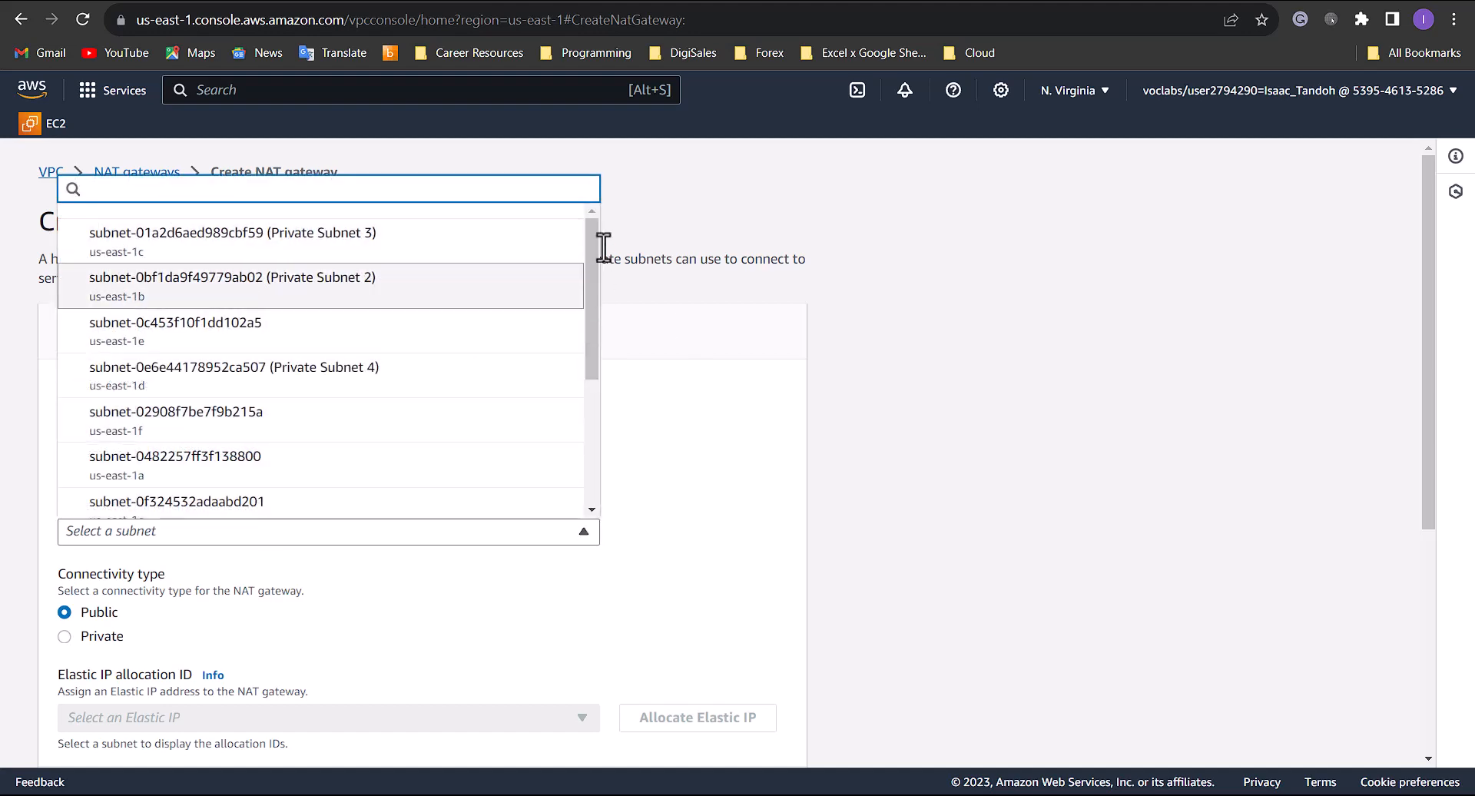
left_click_drag(590, 246, 580, 404)
left_click(425, 419)
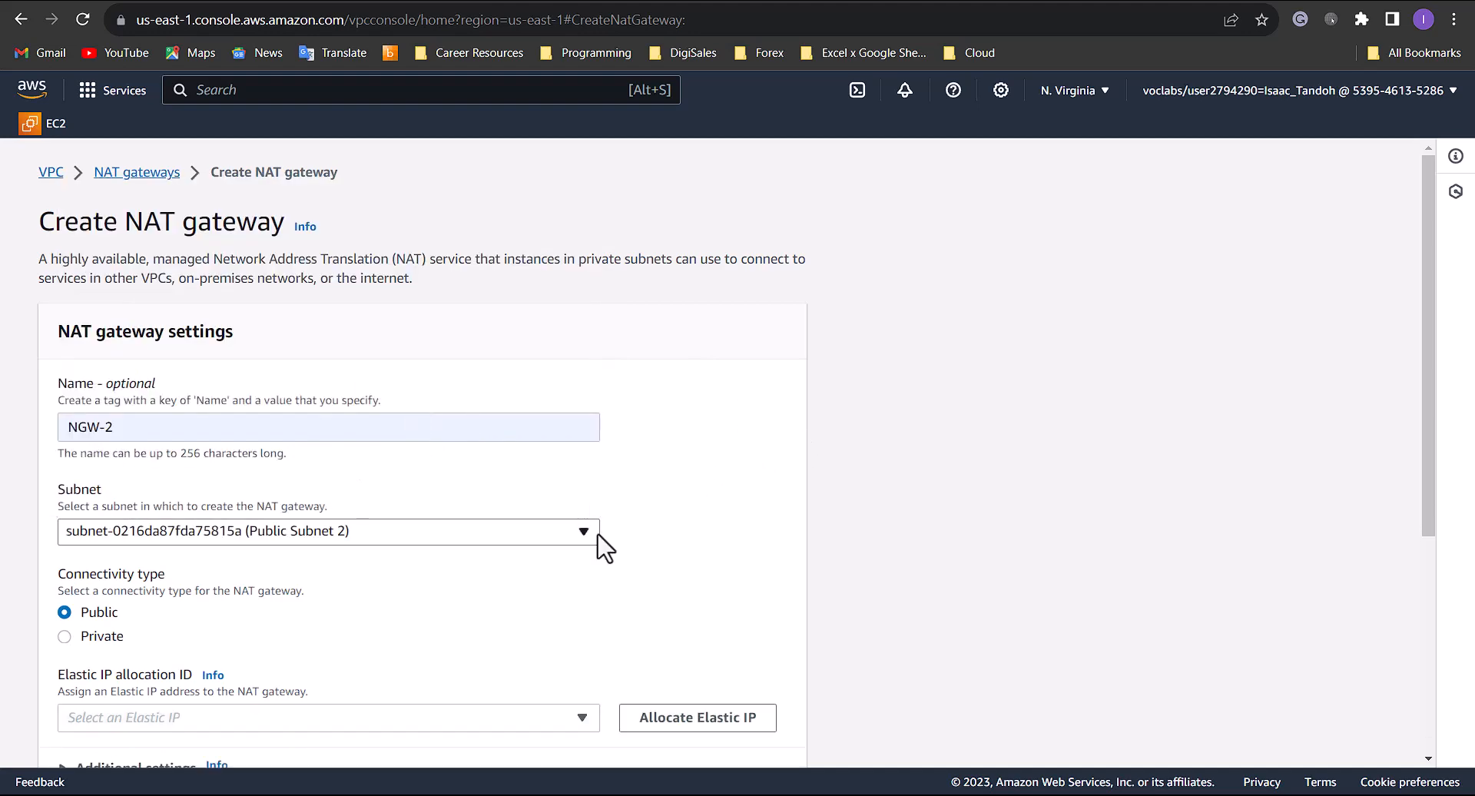
Allocate an Elastic IP for NGW-2 and create the NAT gateway.
scroll(605, 547, "down", 1)
left_click(667, 634)
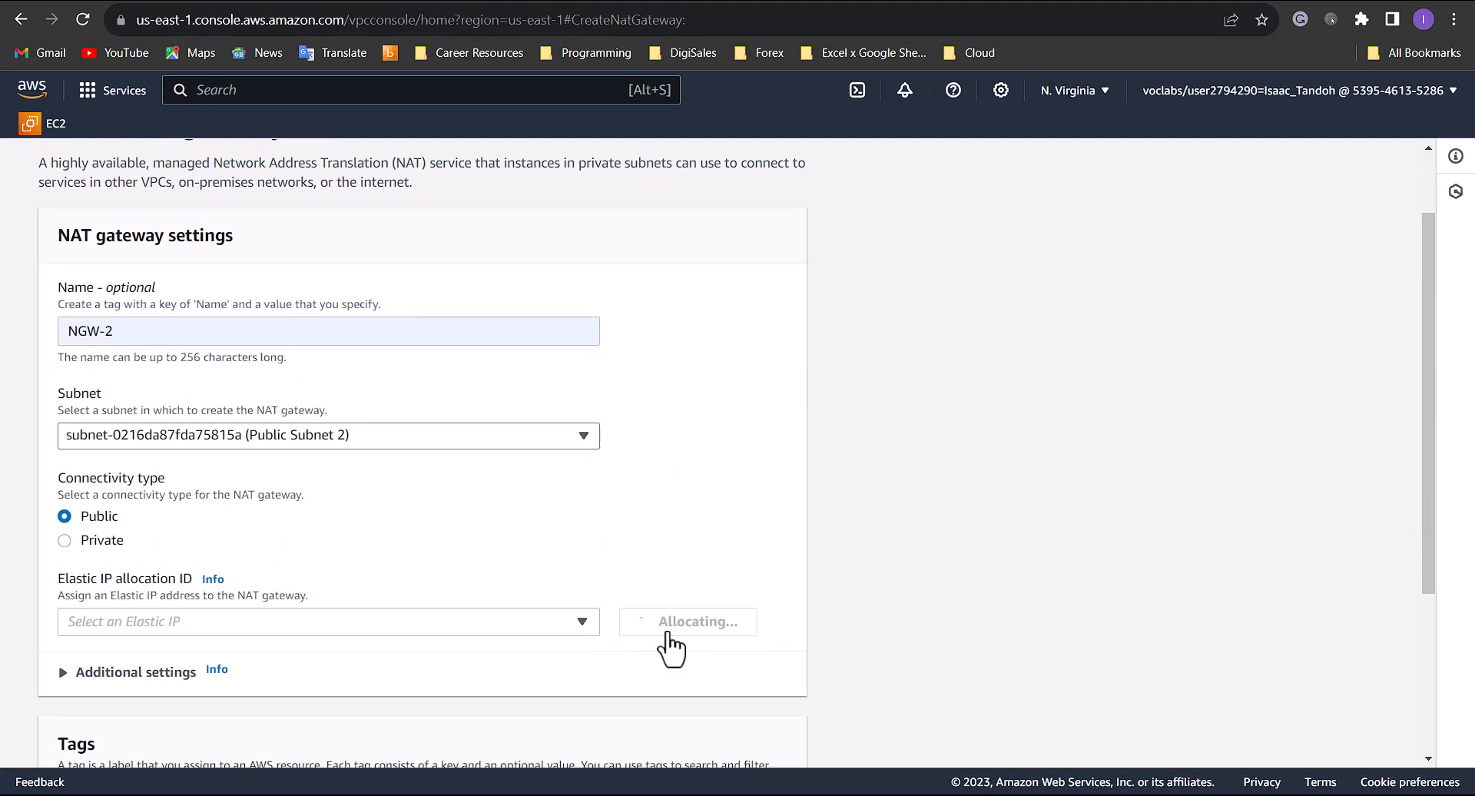
scroll(670, 649, "down", 2)
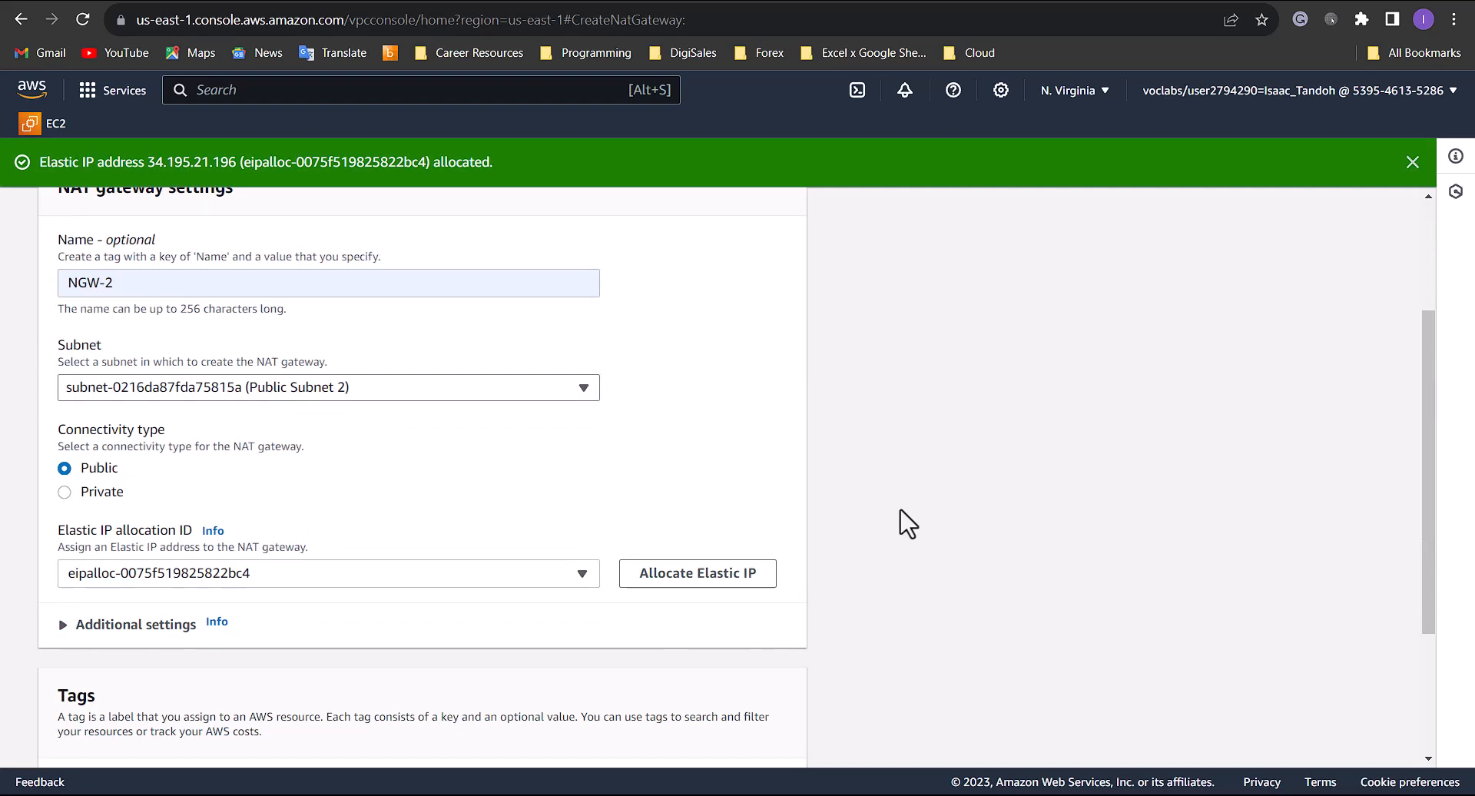
scroll(903, 526, "down", 2)
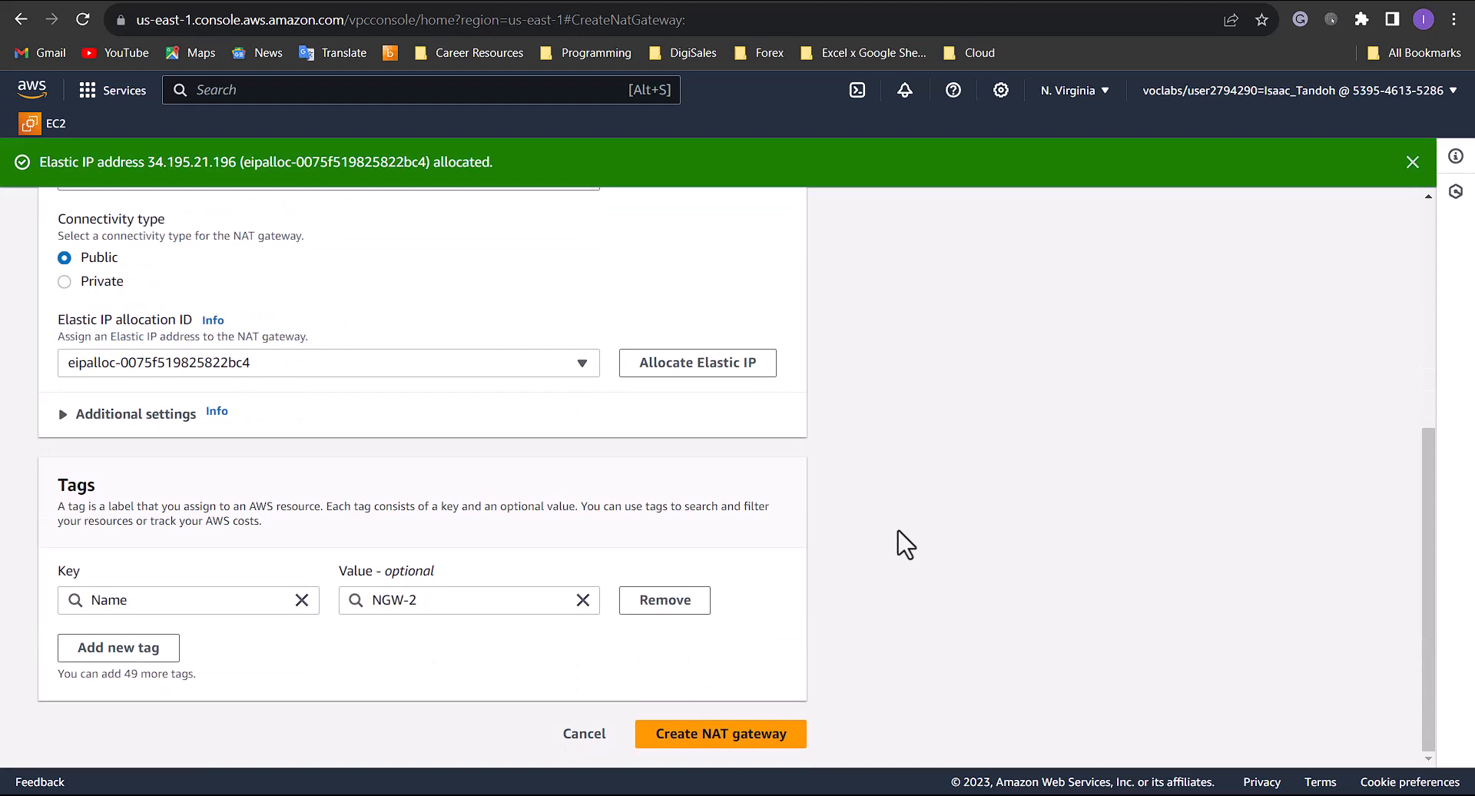
left_click(717, 736)
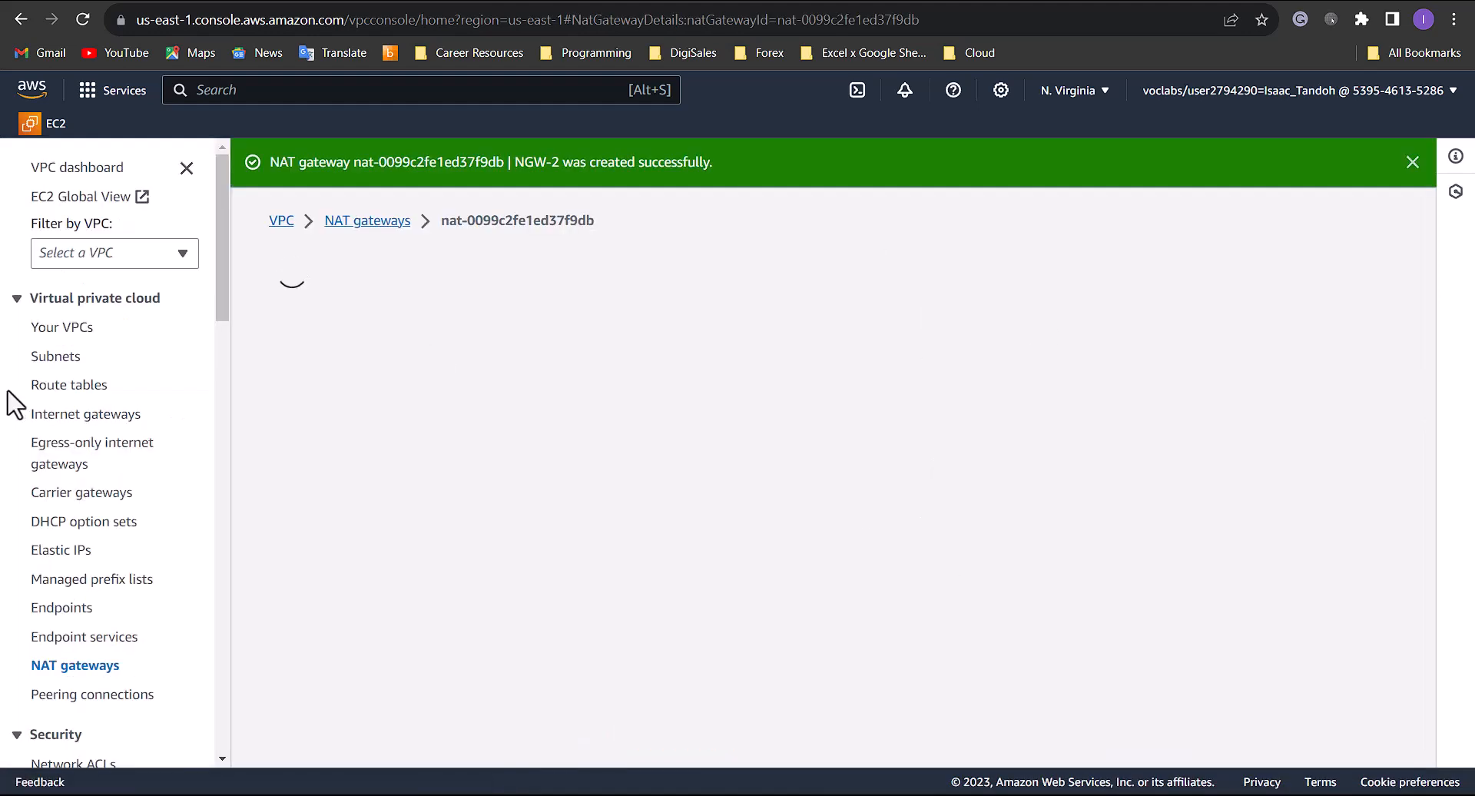
Open the routes of Private Route Table 2 for editing.
left_click(68, 387)
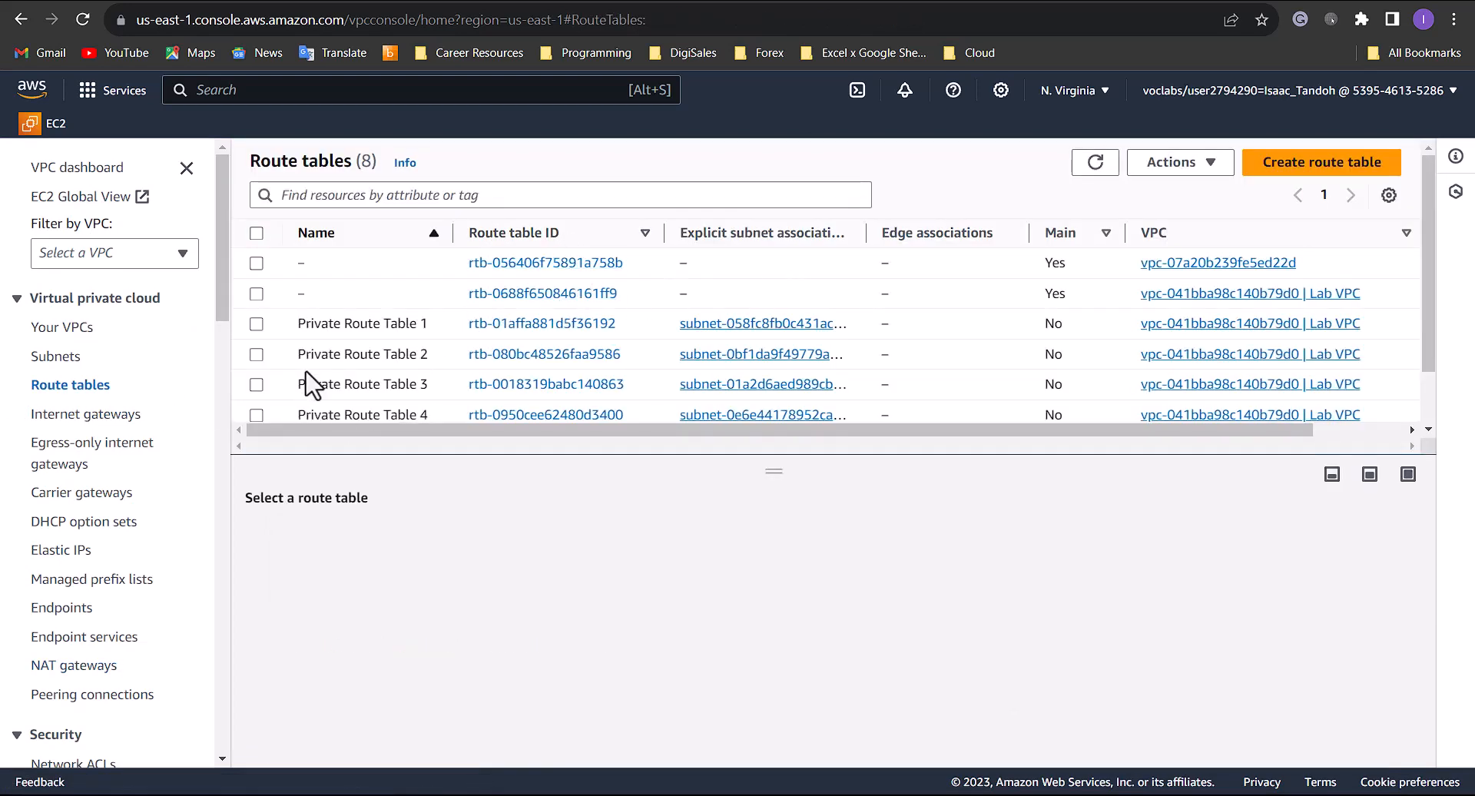
left_click(257, 354)
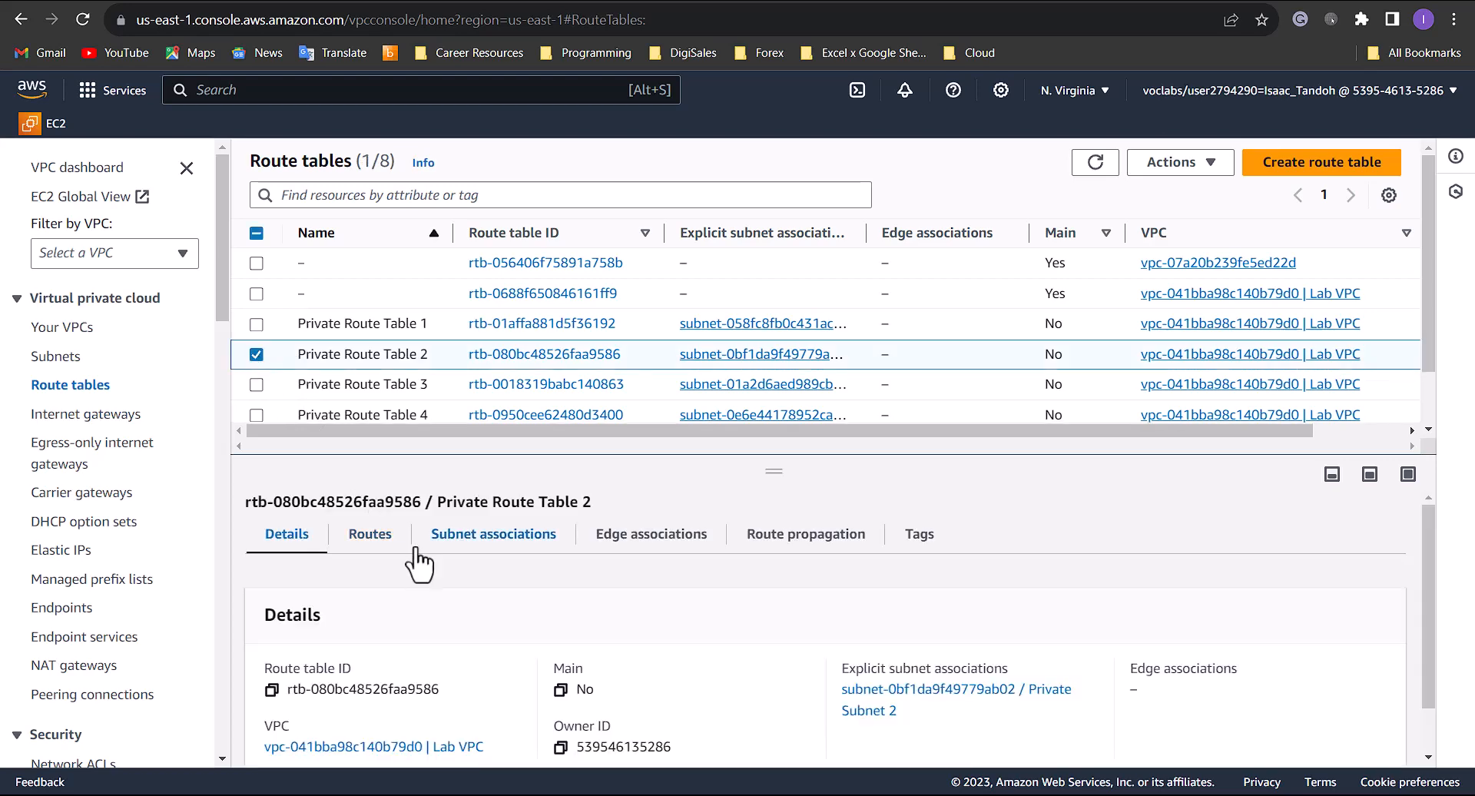
left_click(366, 538)
left_click(1352, 598)
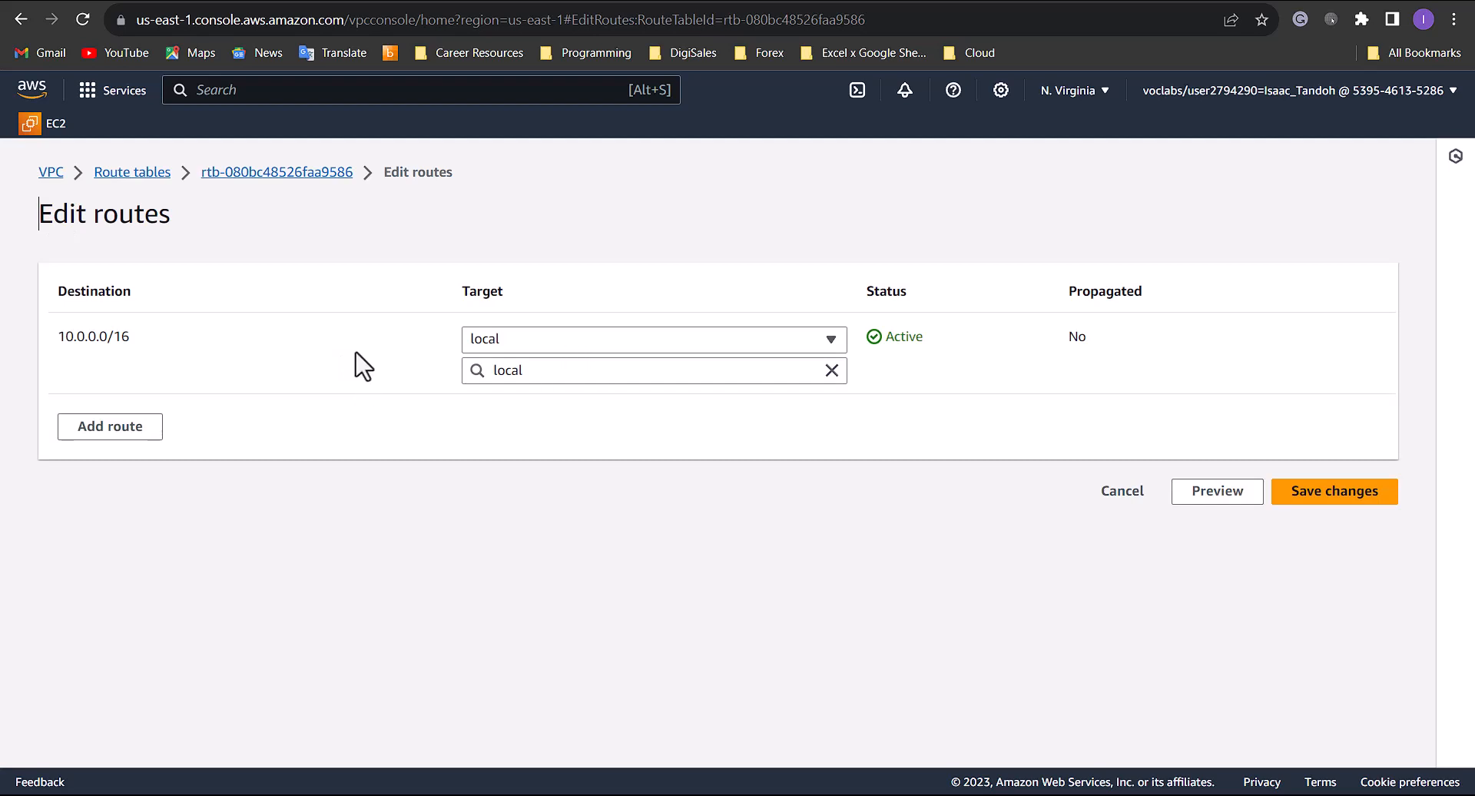
Add a route to 0.0.0.0/0 targeting the NAT gateway NGW-2 and save the changes.
left_click(107, 427)
left_click(220, 420)
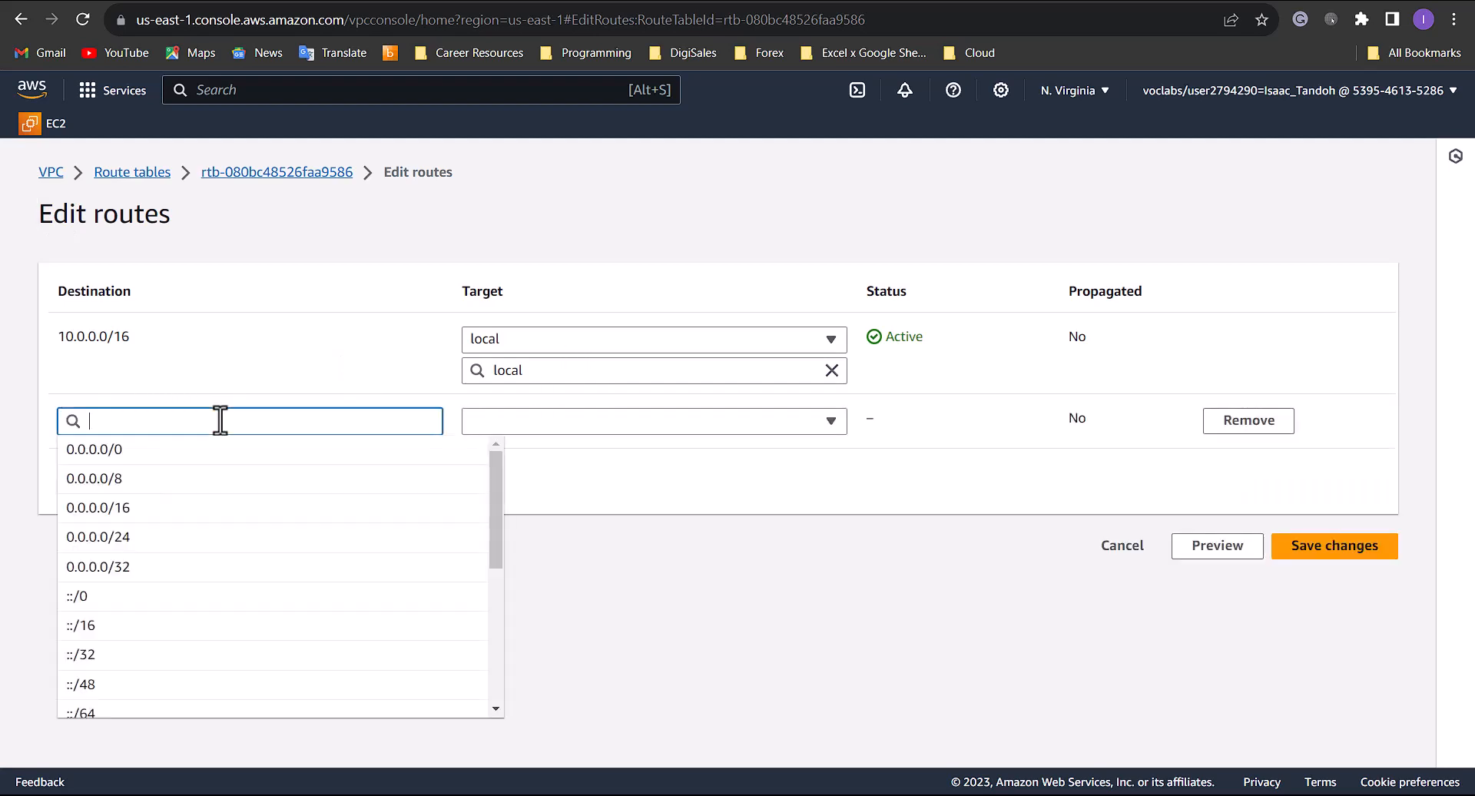
left_click(140, 453)
left_click(596, 430)
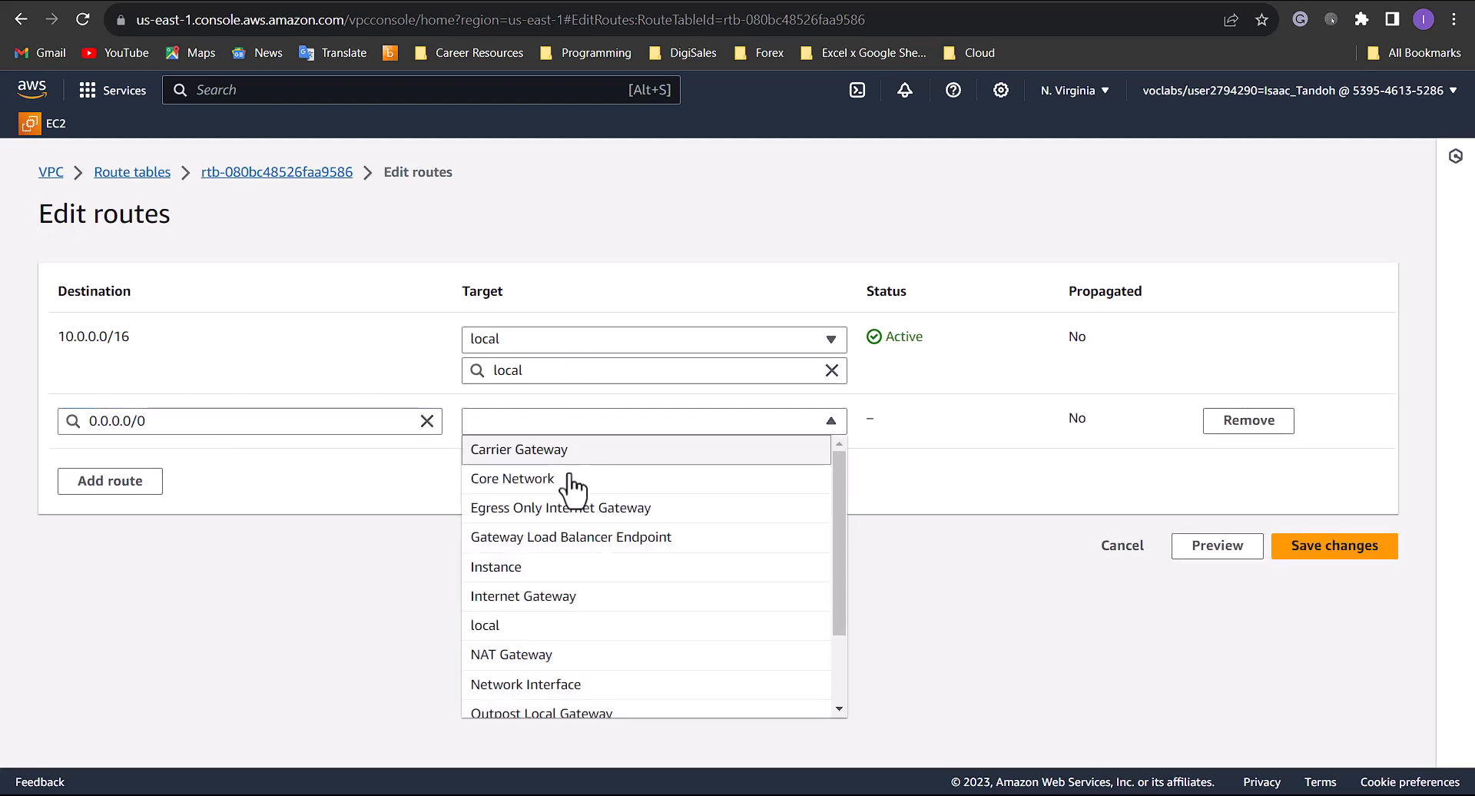
left_click(517, 657)
left_click(576, 456)
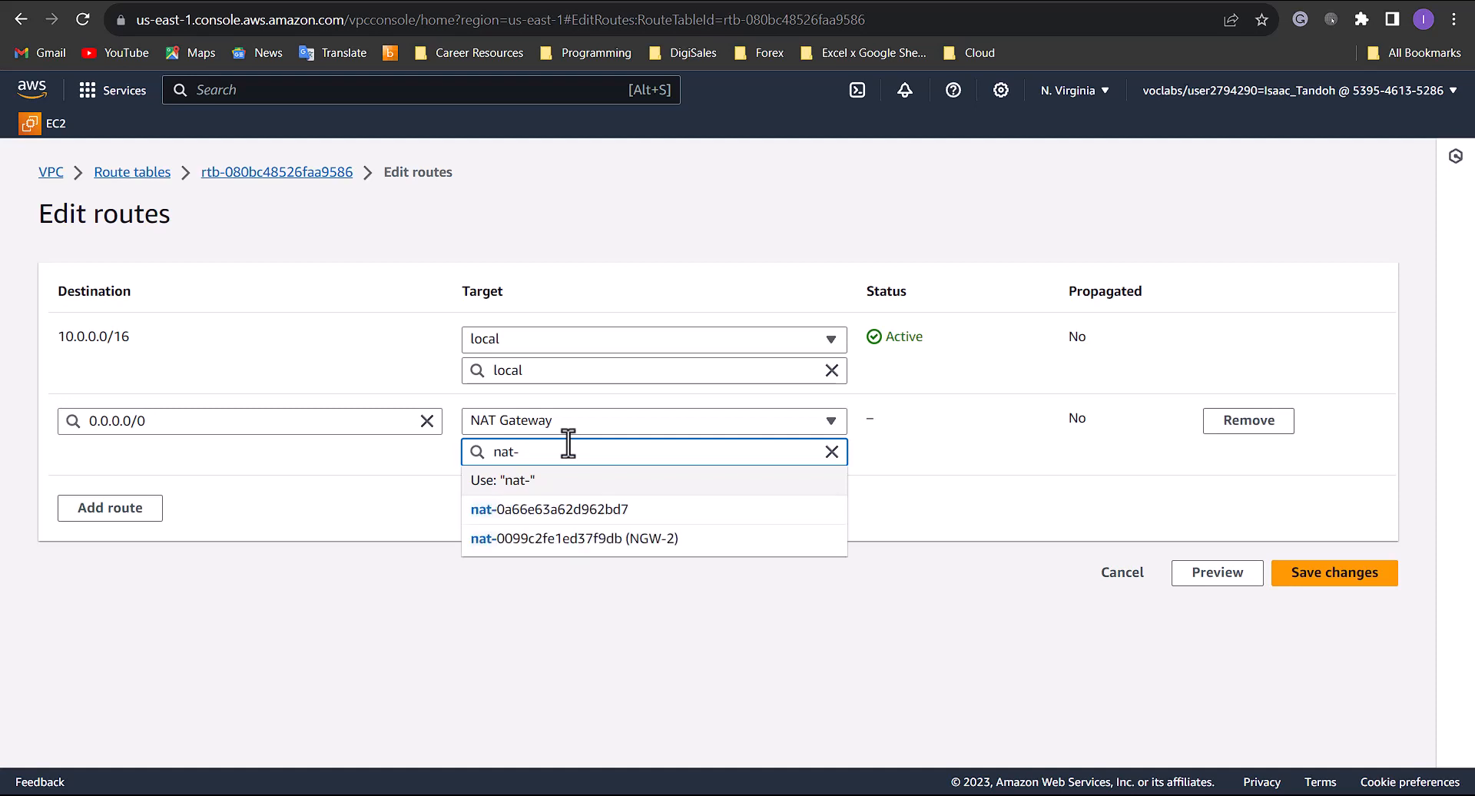
left_click(690, 539)
left_click(1319, 576)
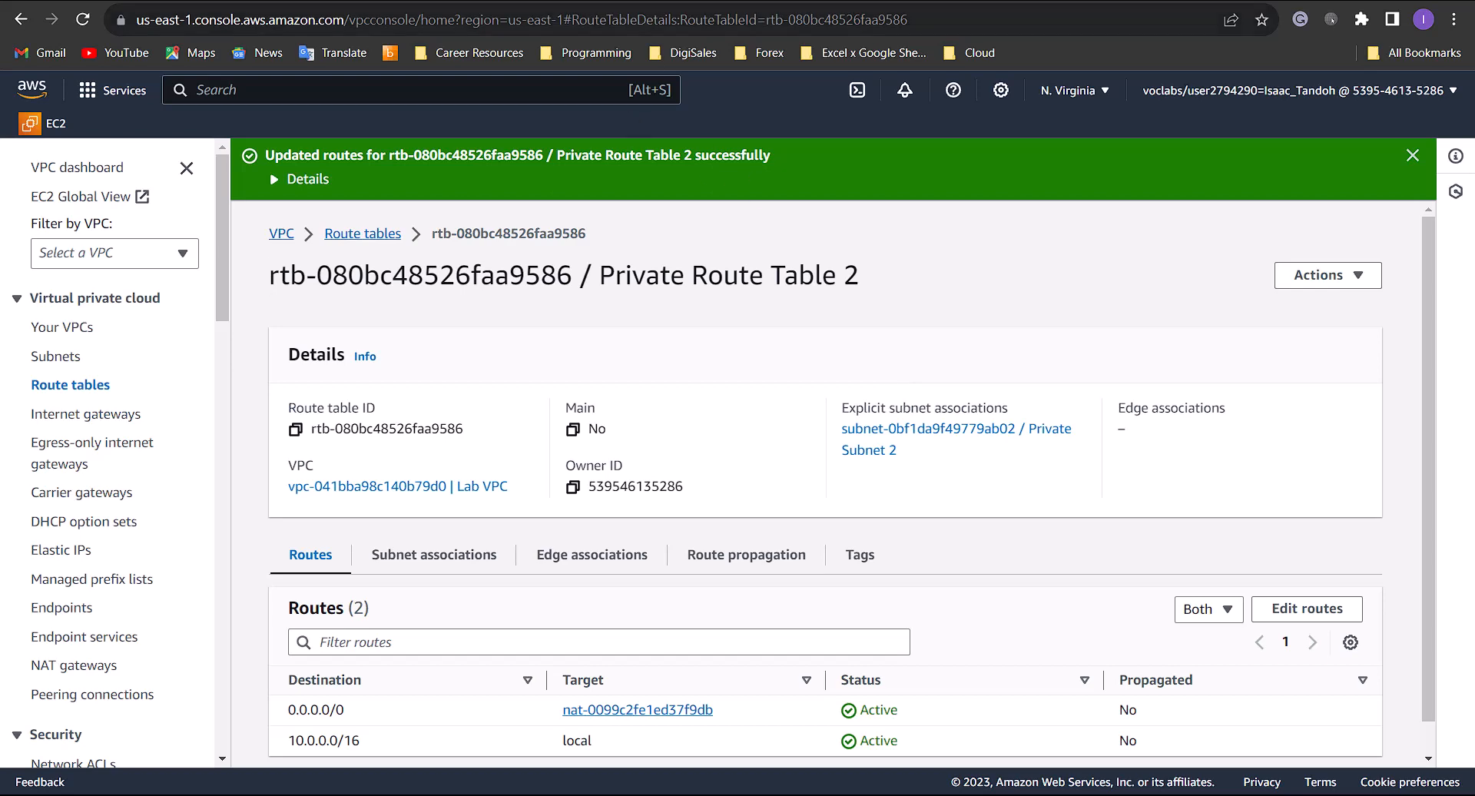
Begin launching a new EC2 instance and name it Bastion Host.
left_click(384, 1)
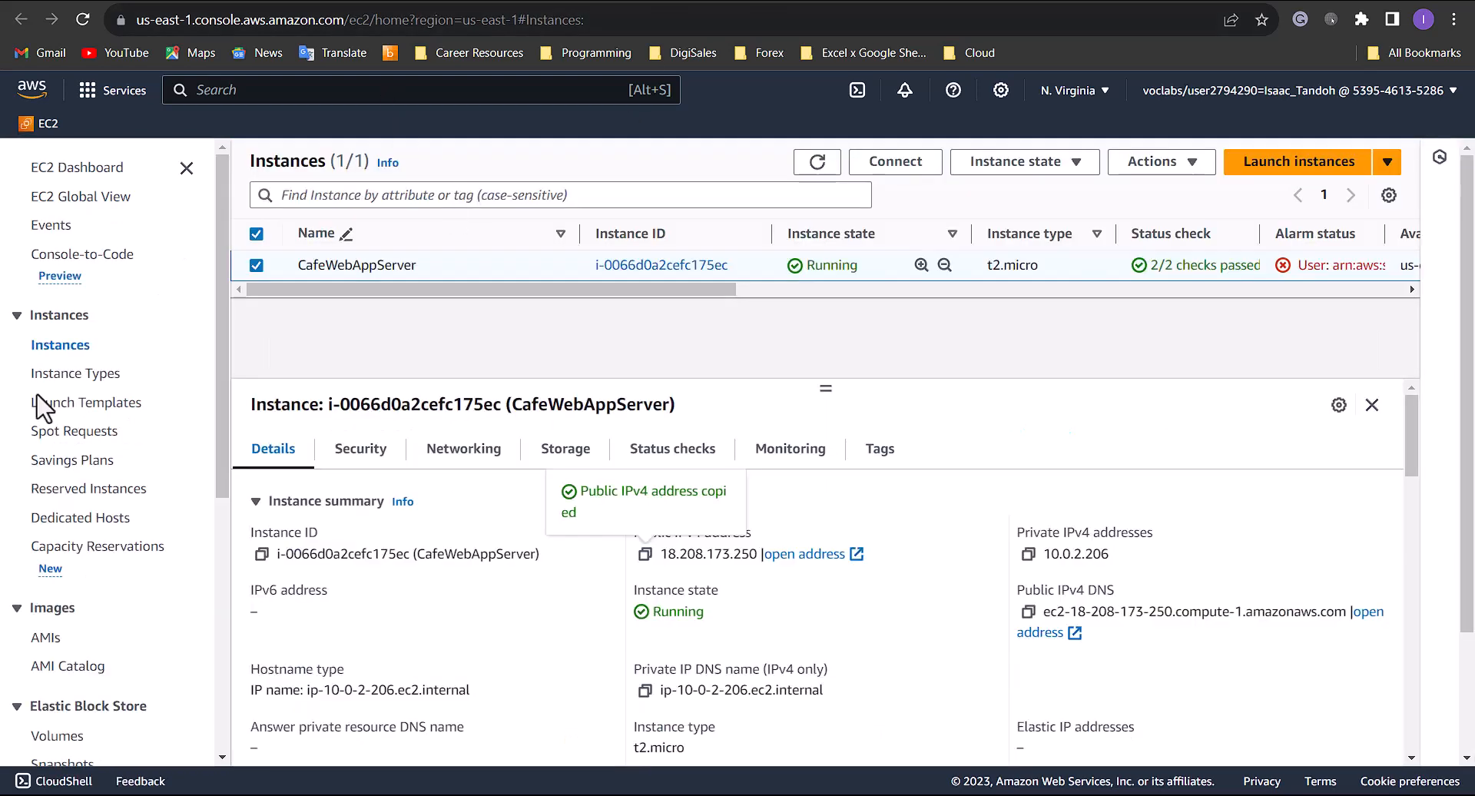
left_click(1257, 170)
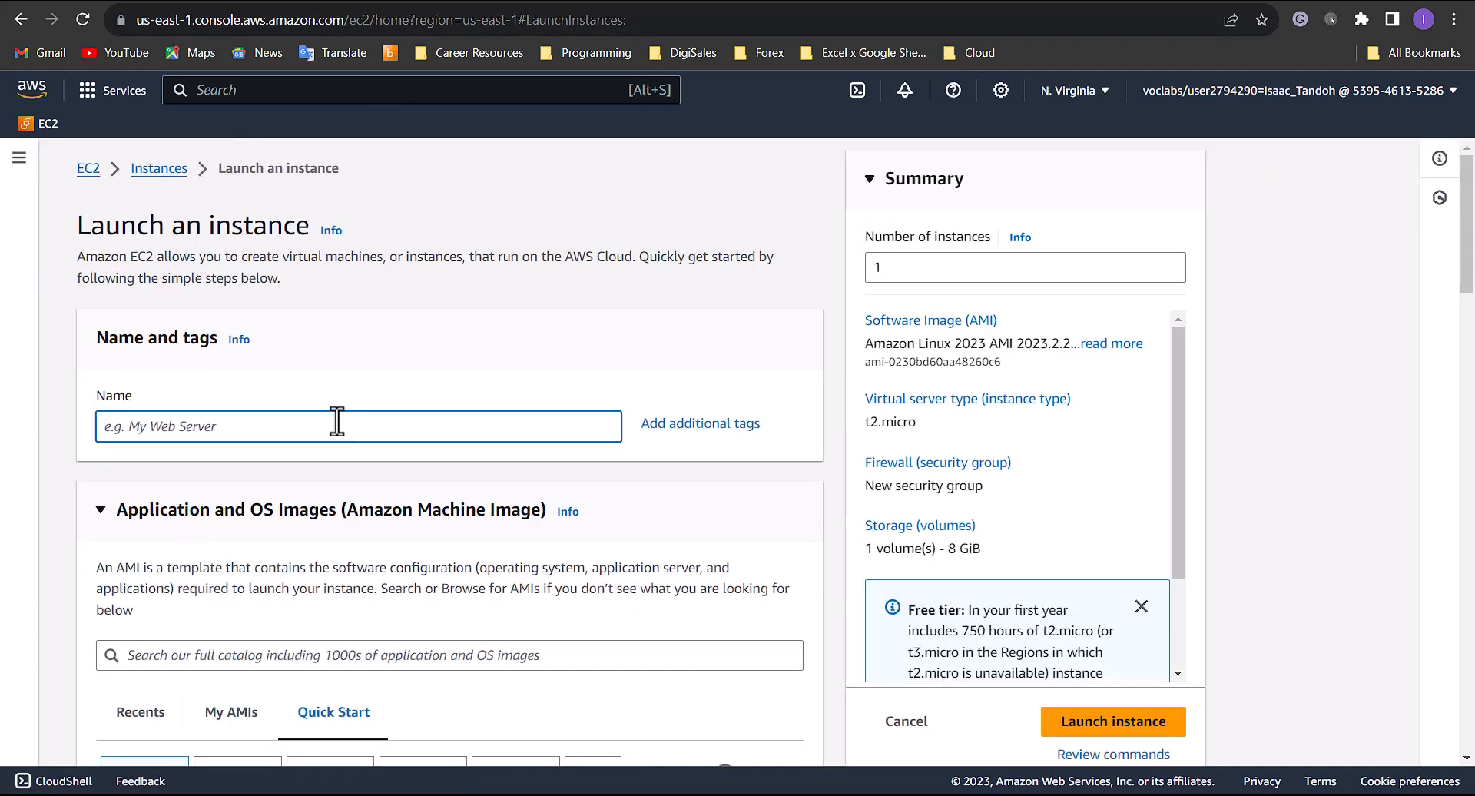
type("Bastion Host")
Assign the vockey key pair to the new instance.
scroll(338, 421, "down", 7)
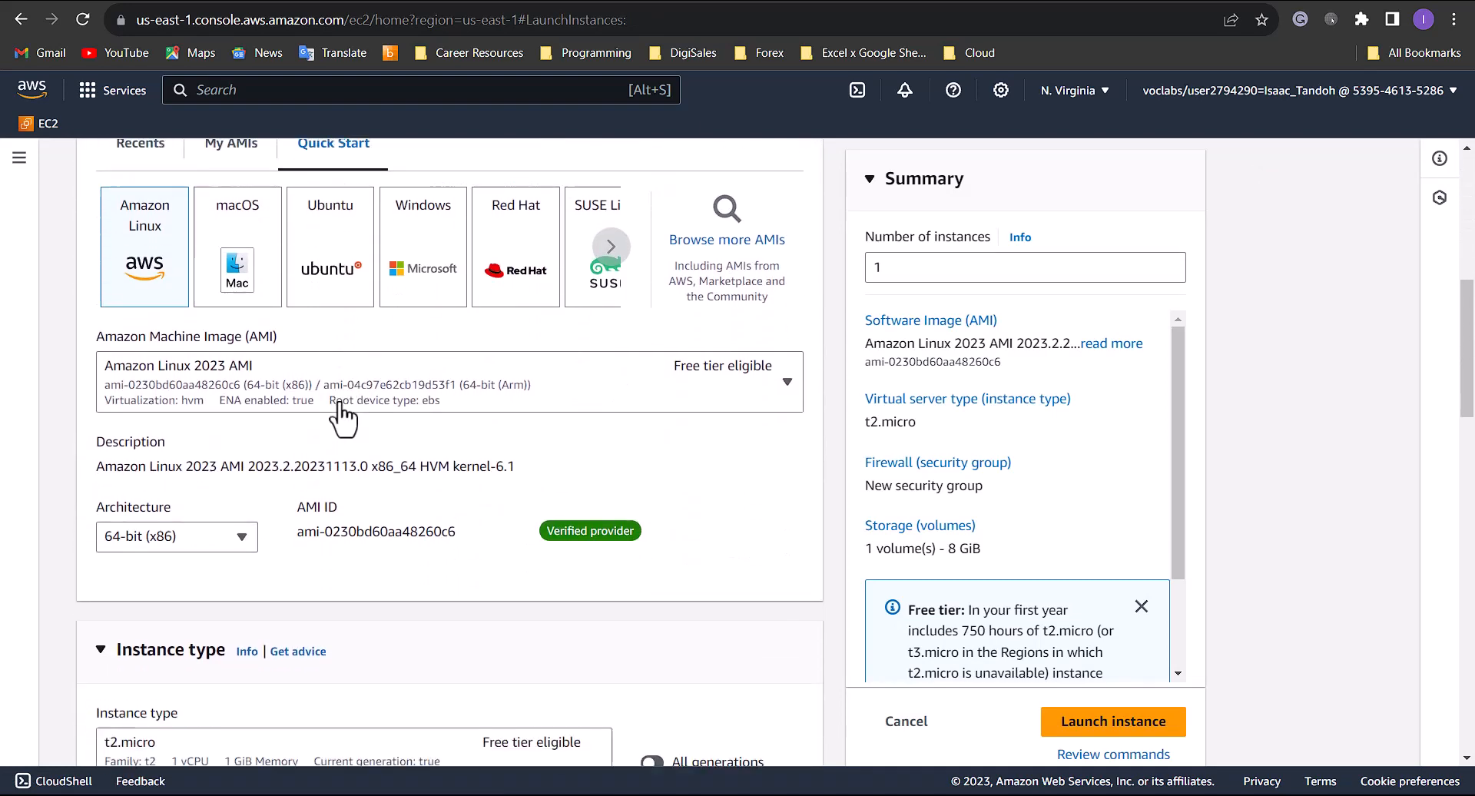
scroll(511, 484, "down", 3)
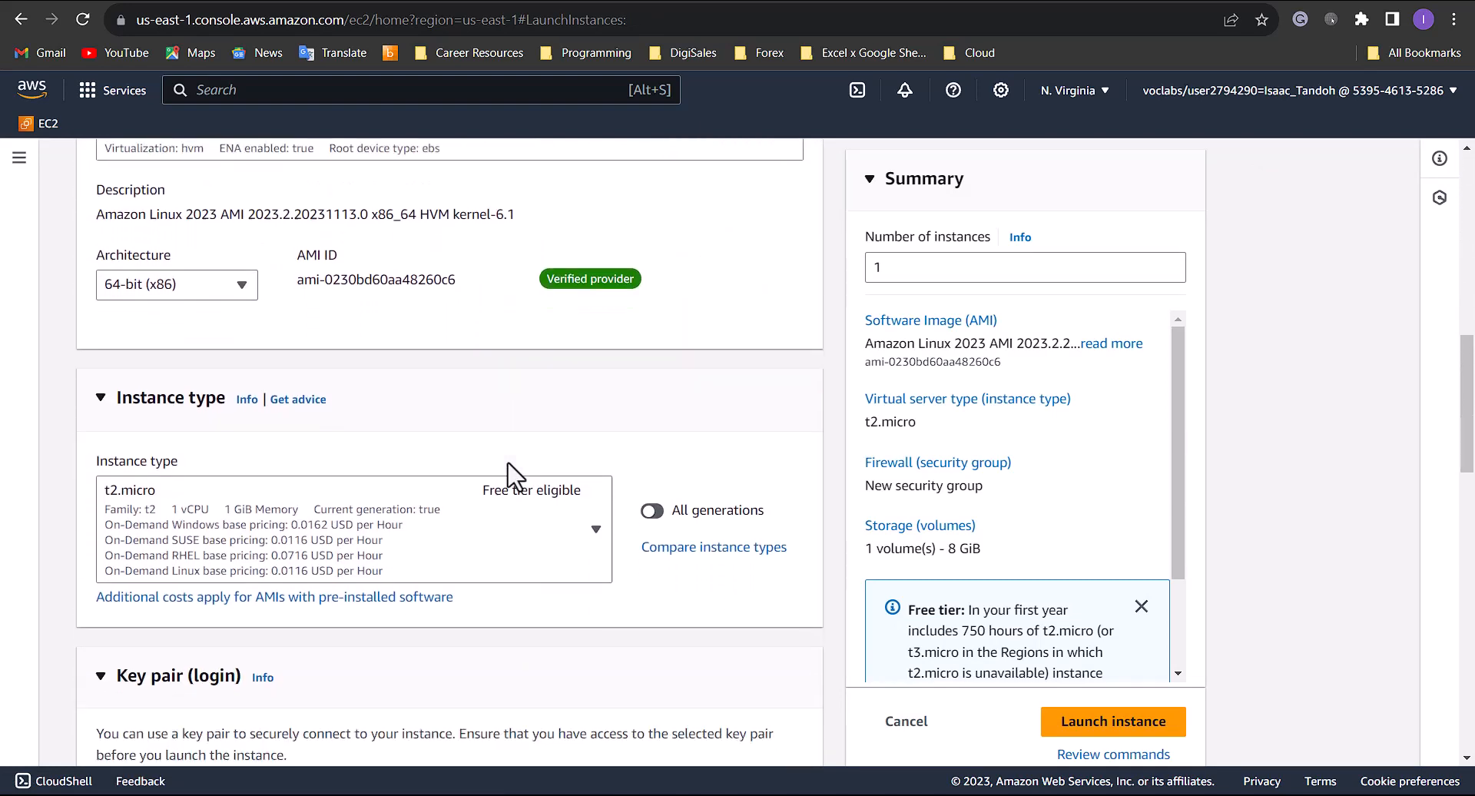
scroll(511, 476, "down", 3)
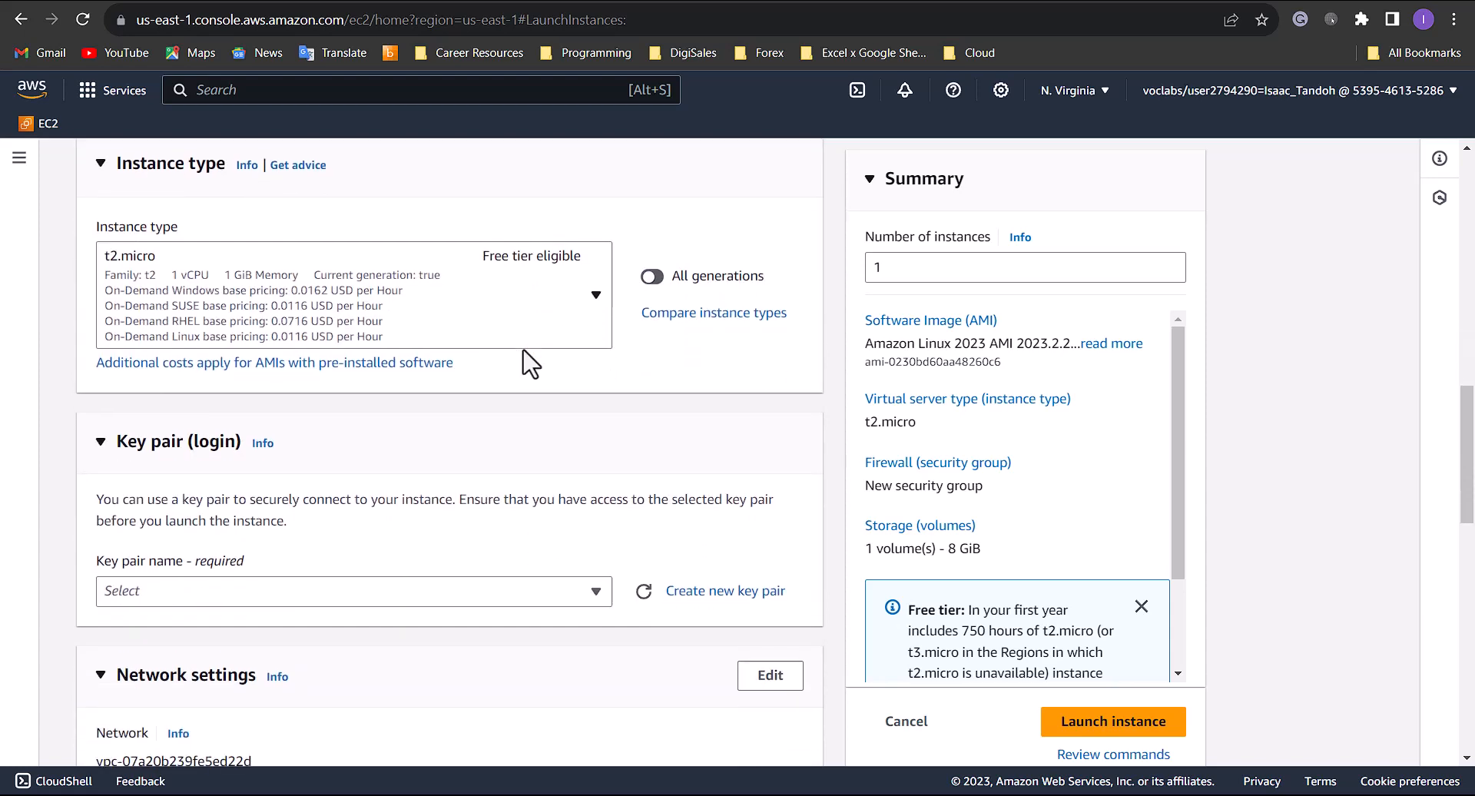
scroll(525, 353, "down", 1)
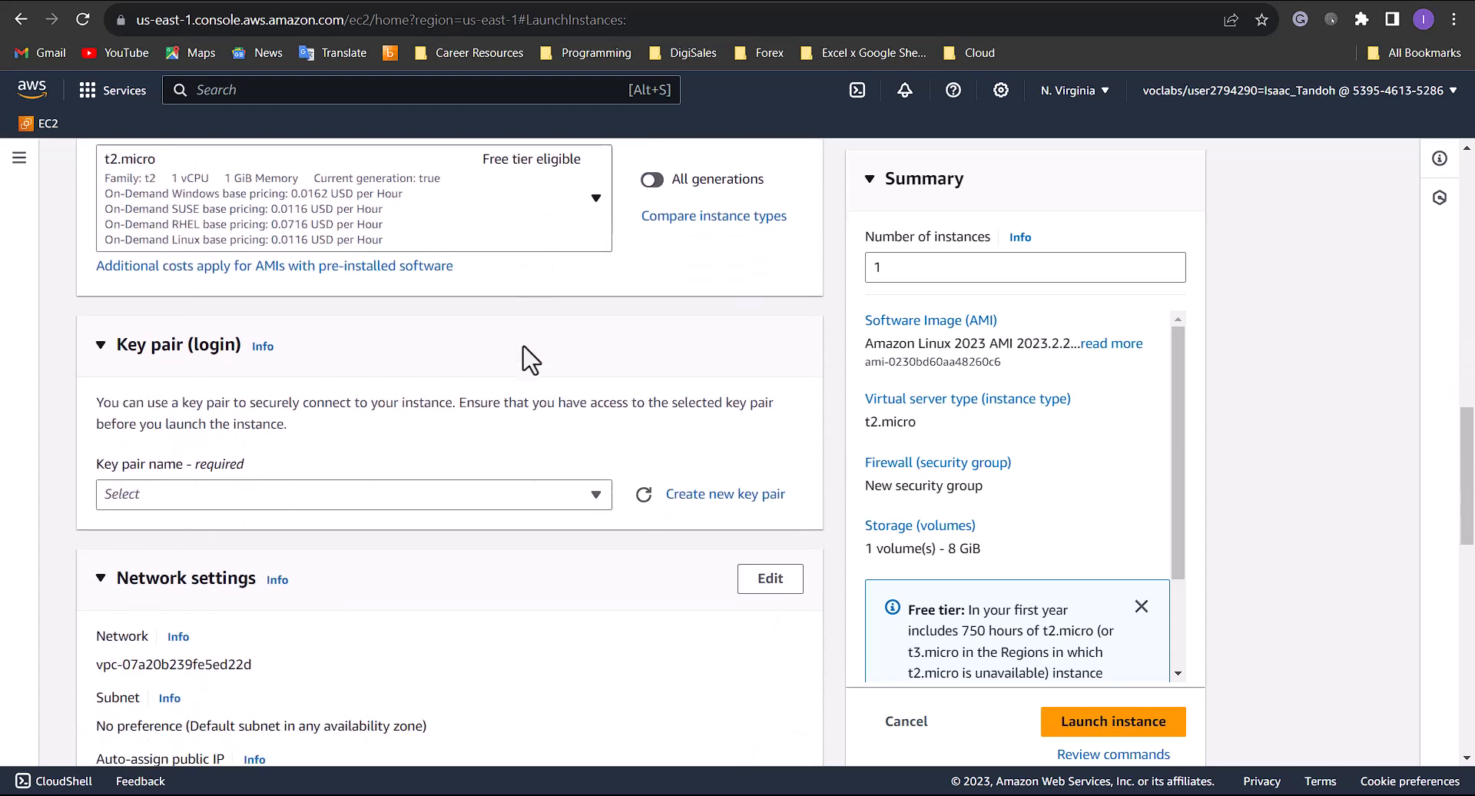
left_click(553, 496)
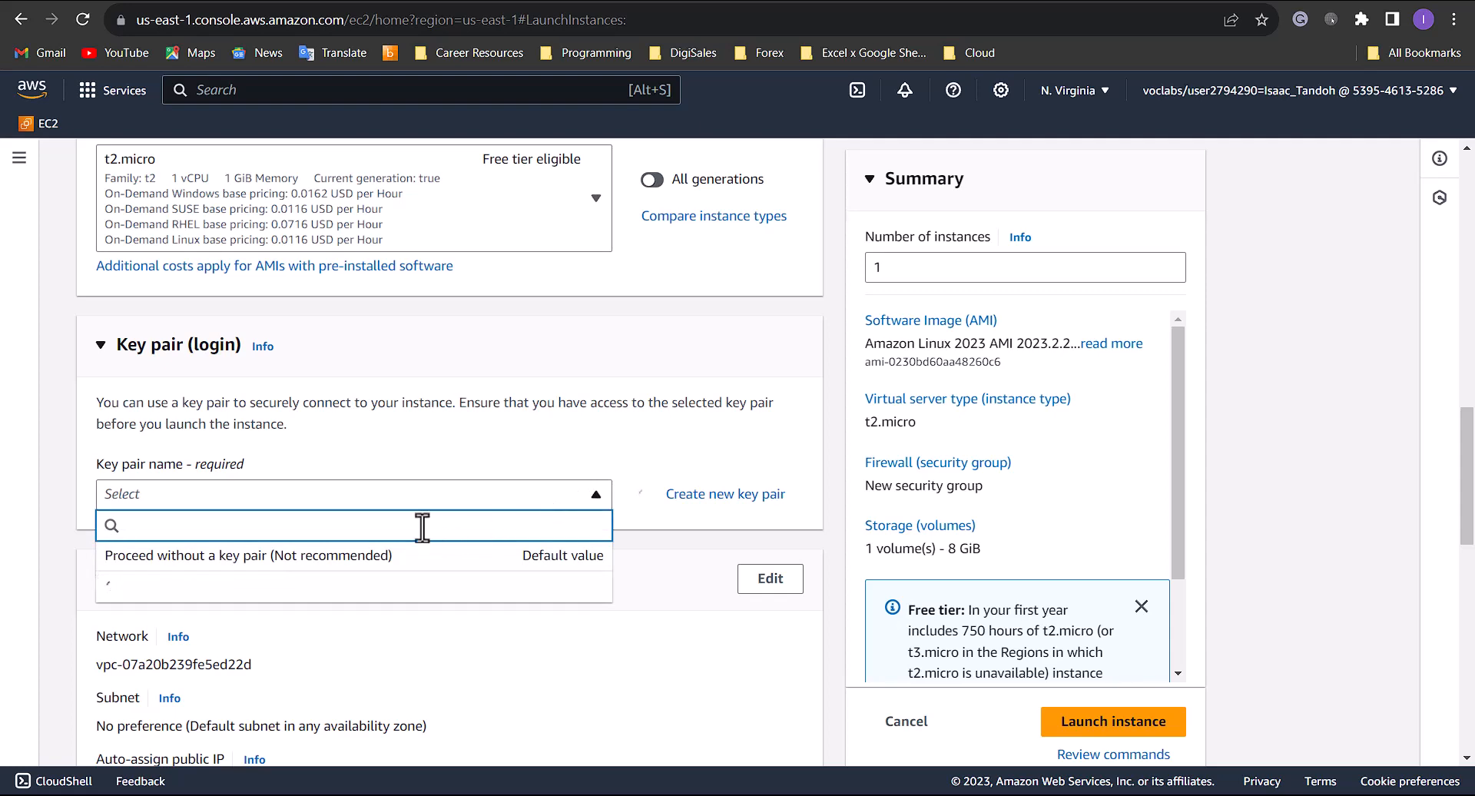
left_click(179, 606)
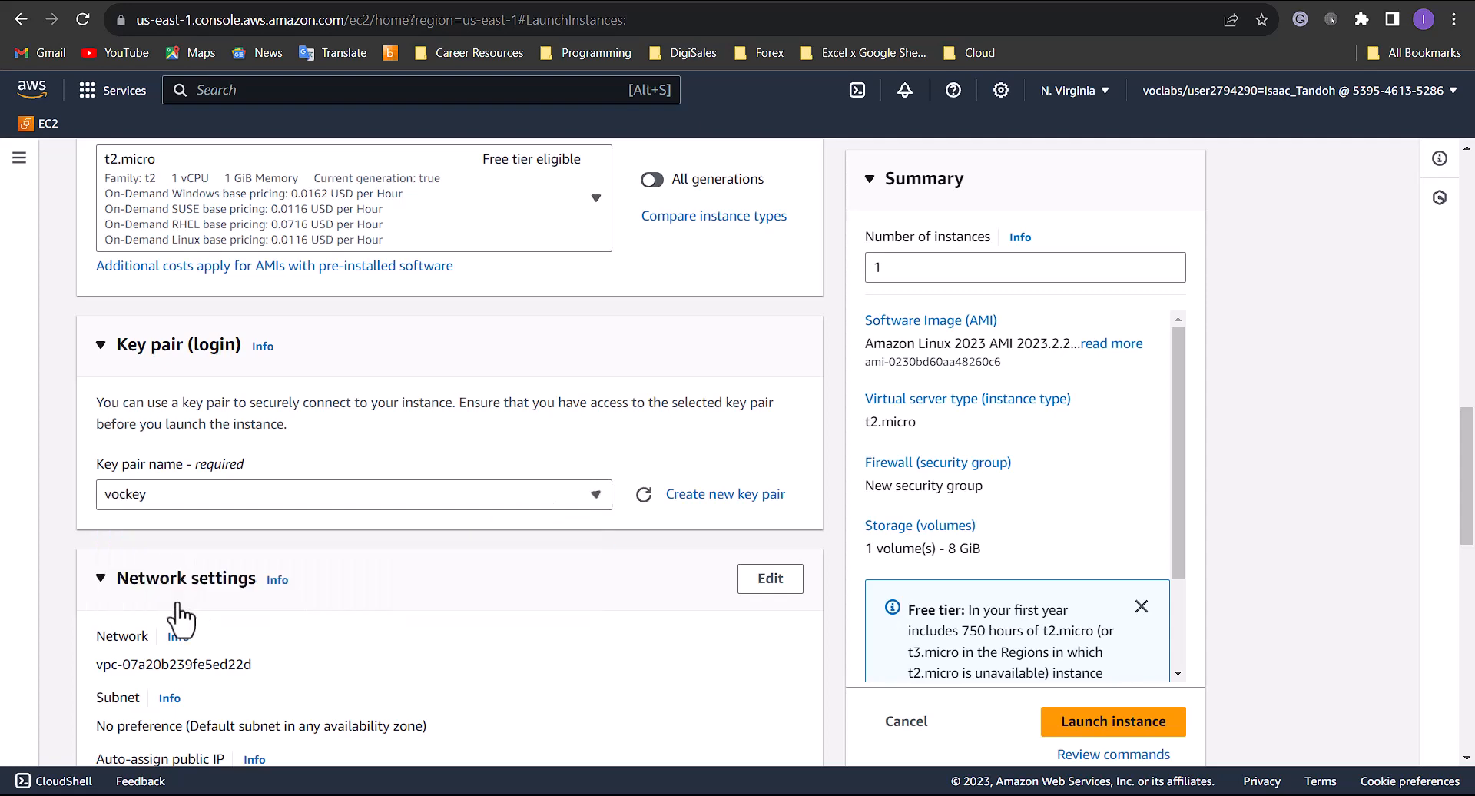
Edit the instance's network settings to use Lab VPC and Public Subnet 1.
scroll(560, 569, "down", 1)
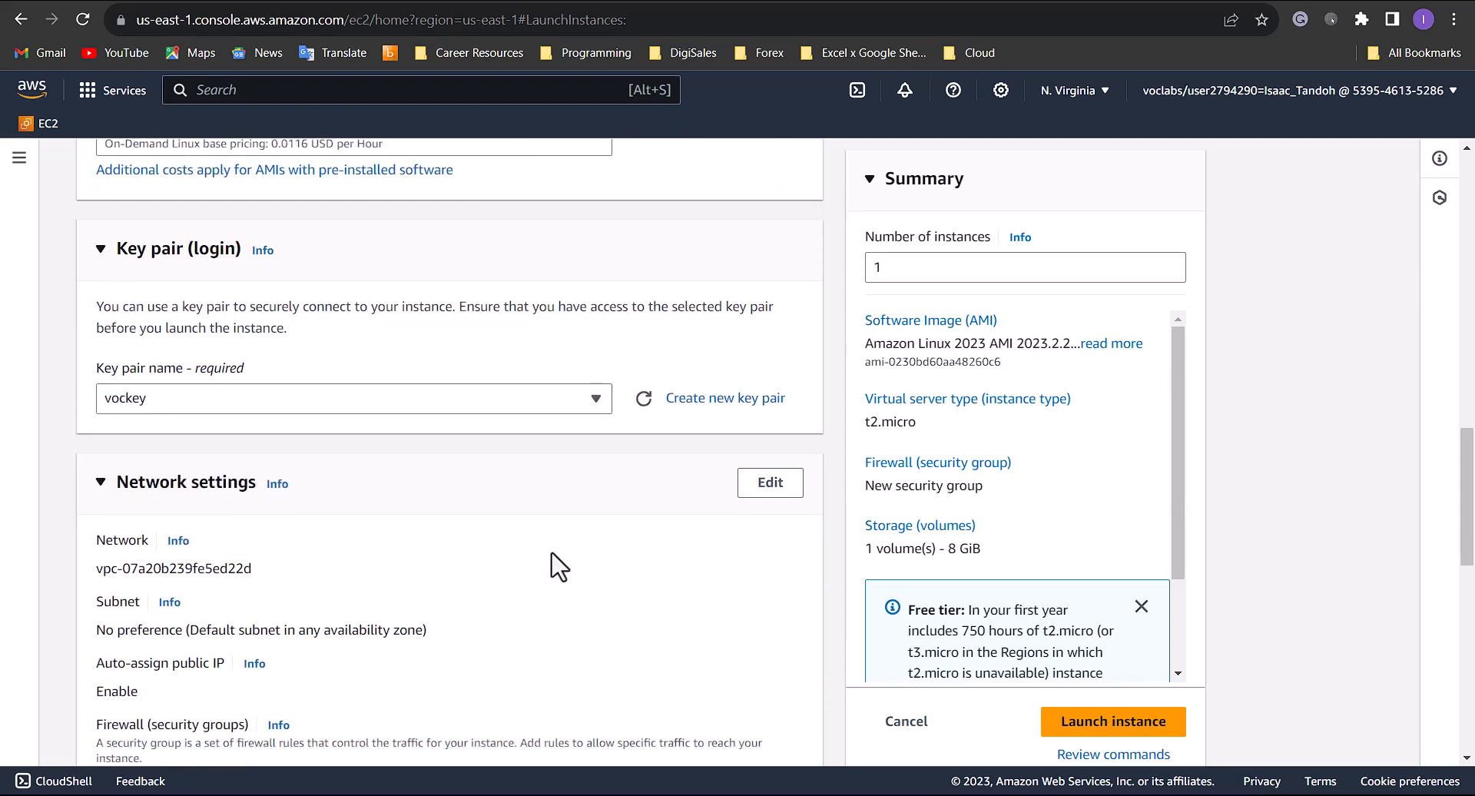
left_click(770, 482)
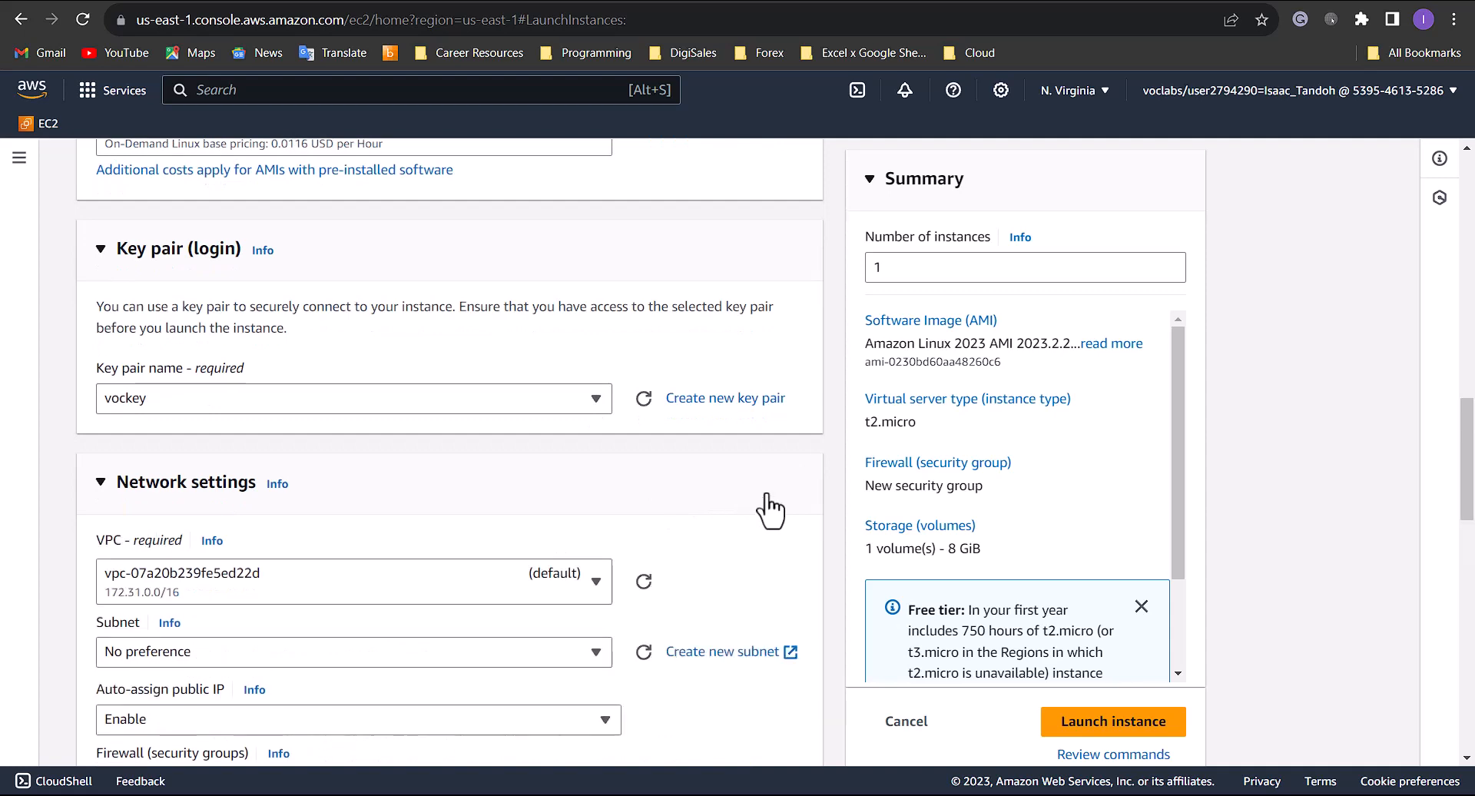
left_click(547, 593)
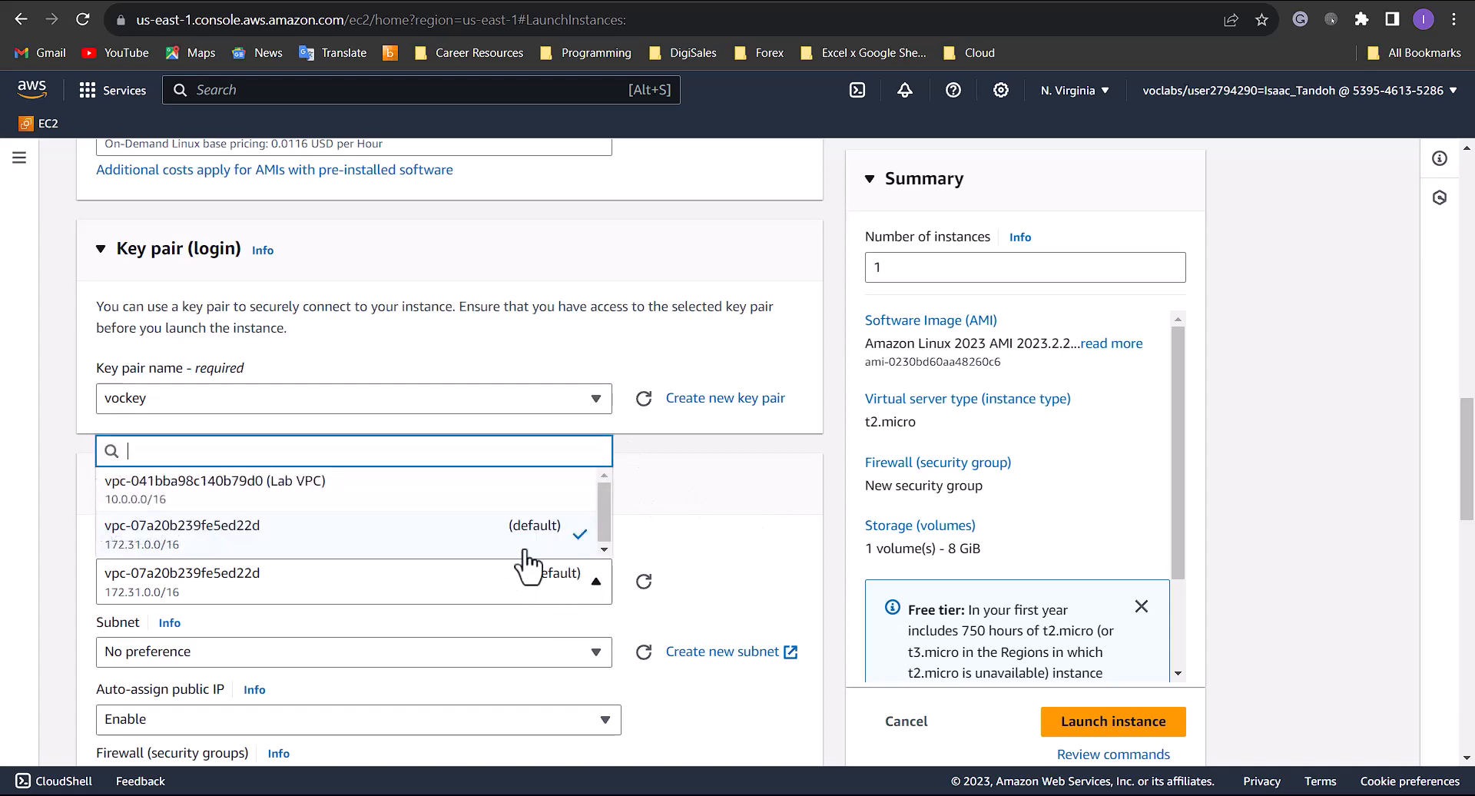
left_click(277, 503)
scroll(803, 500, "down", 3)
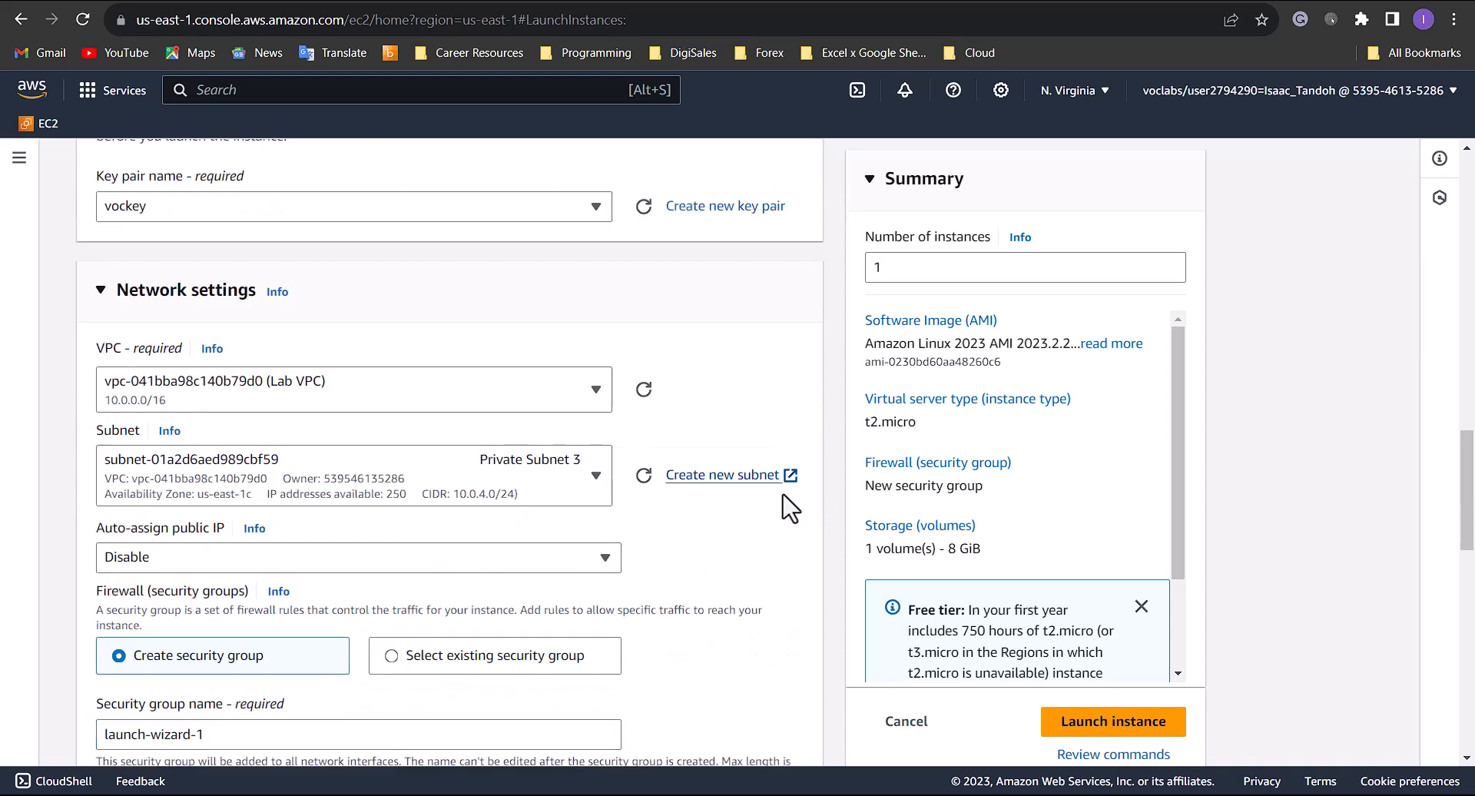
left_click(584, 481)
scroll(510, 369, "up", 3)
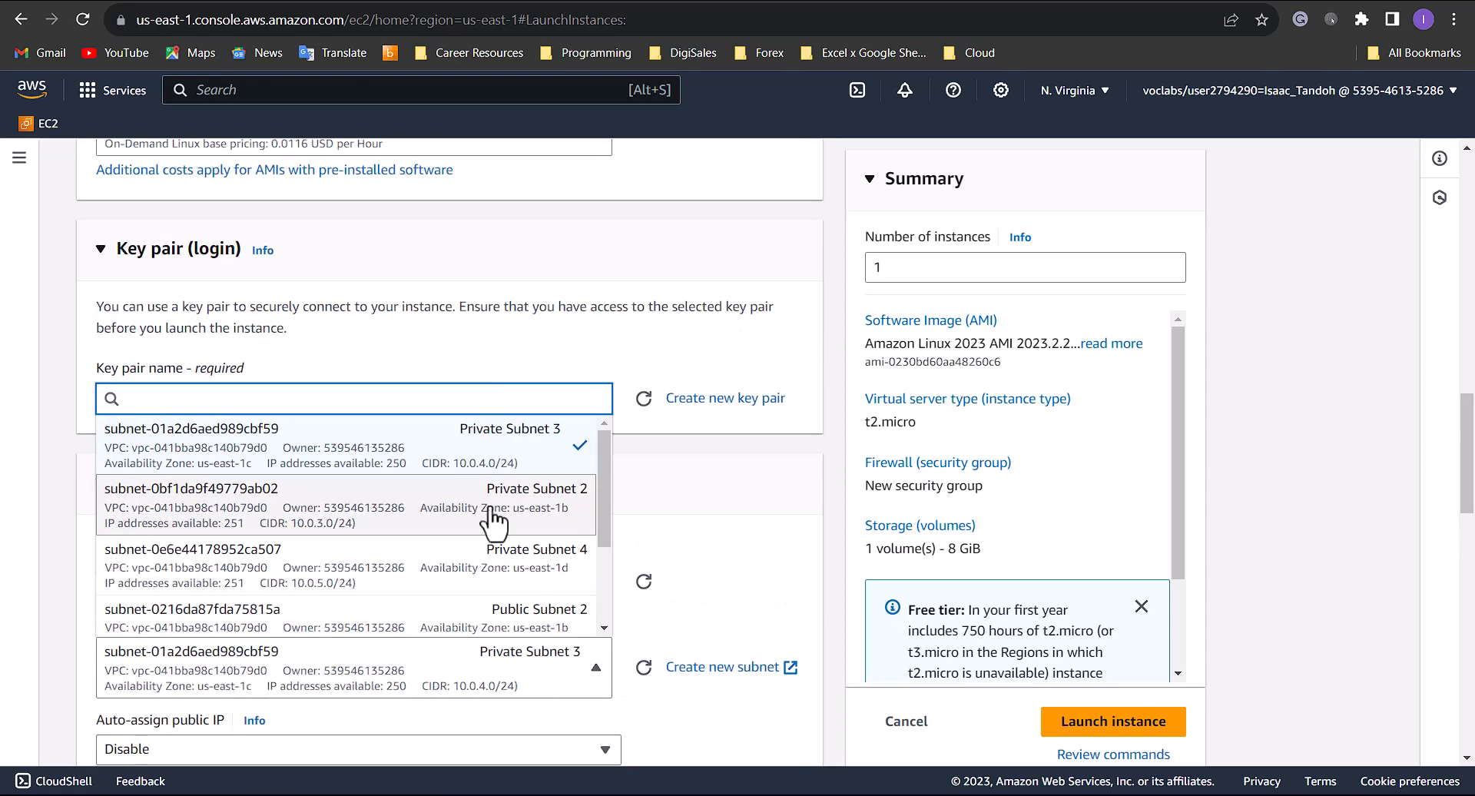
left_click_drag(607, 493, 596, 558)
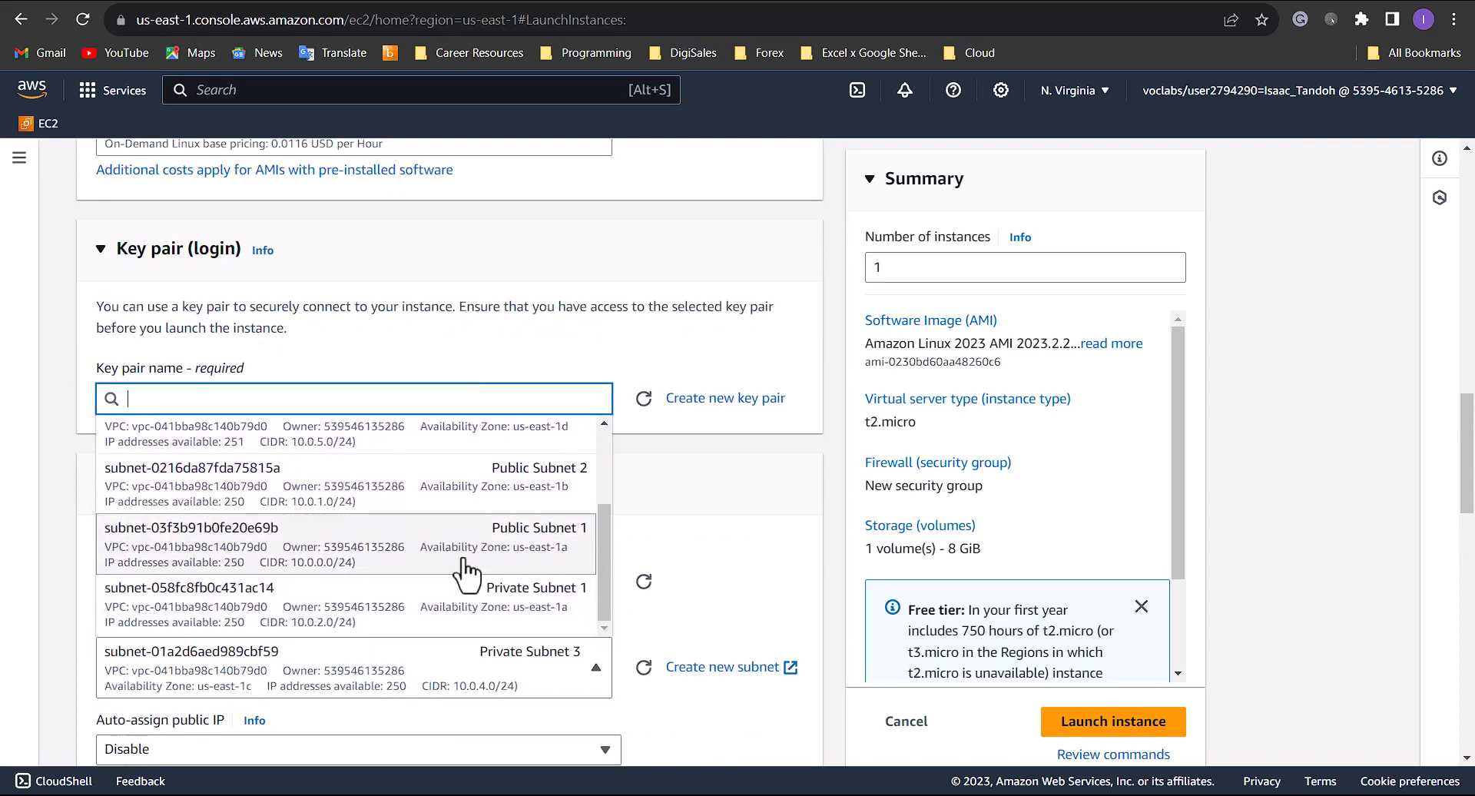
left_click(441, 547)
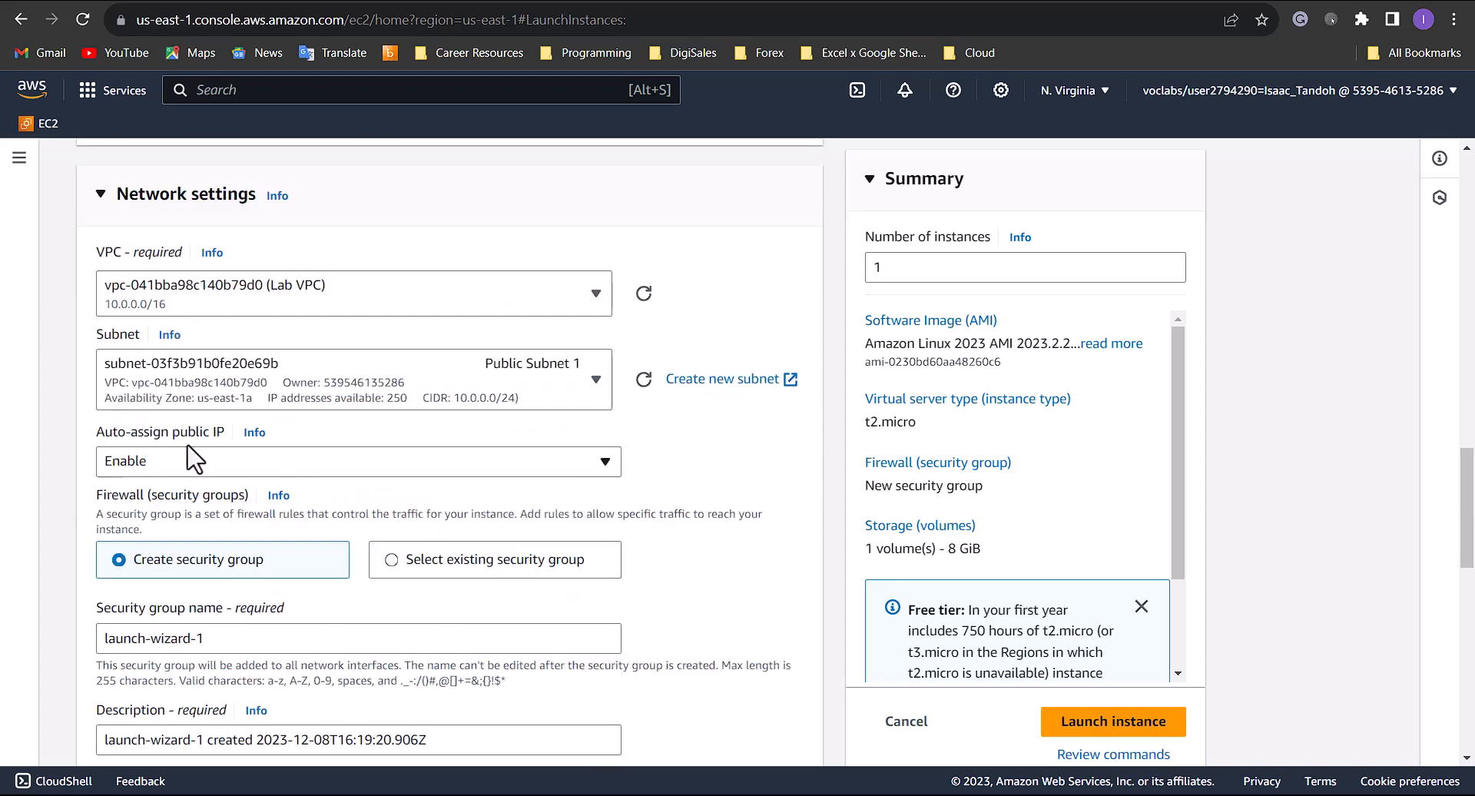
Name the new security group Bastion-sg and set its description to "Allow Traffic from my IP".
scroll(175, 461, "down", 1)
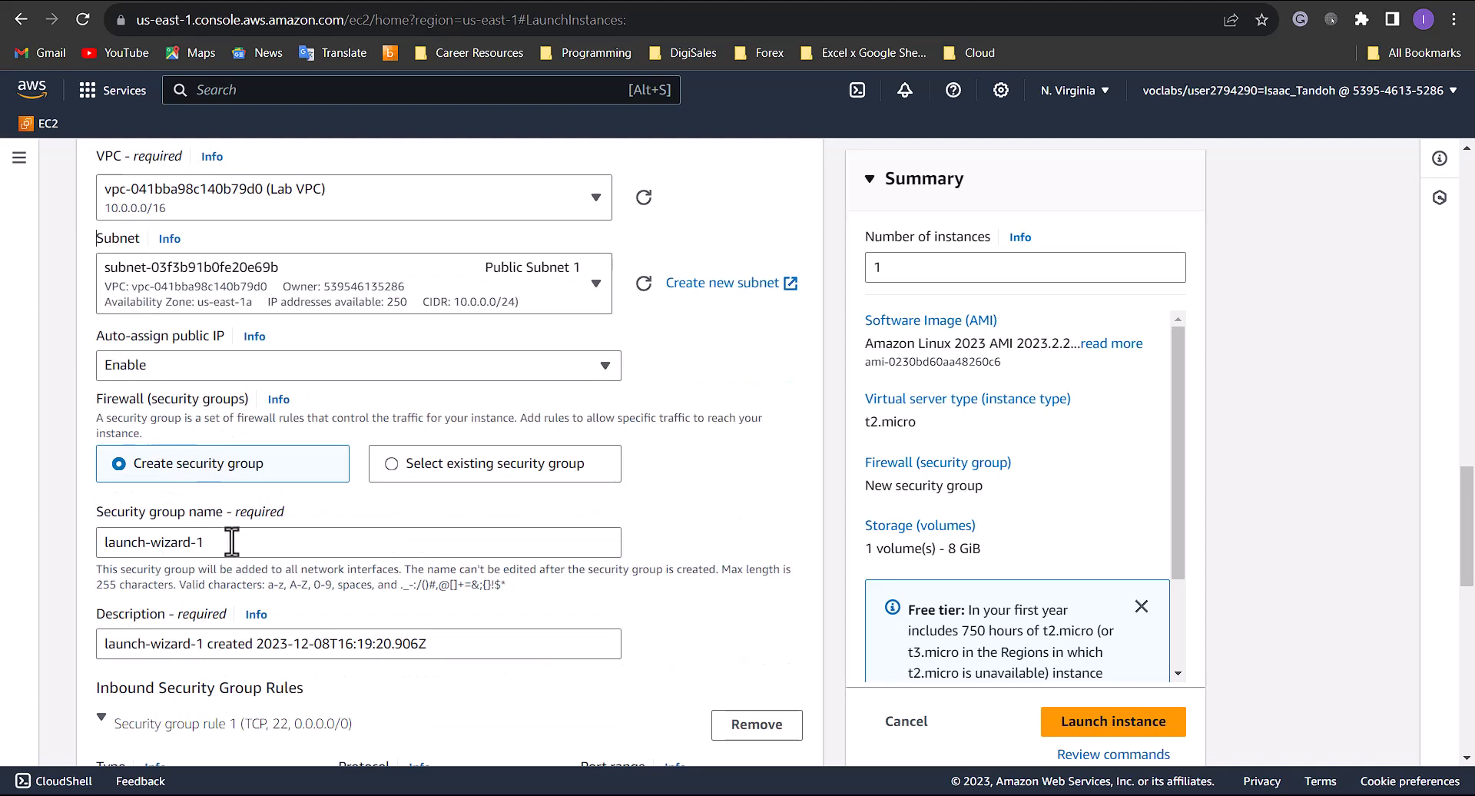
left_click_drag(231, 542, 94, 547)
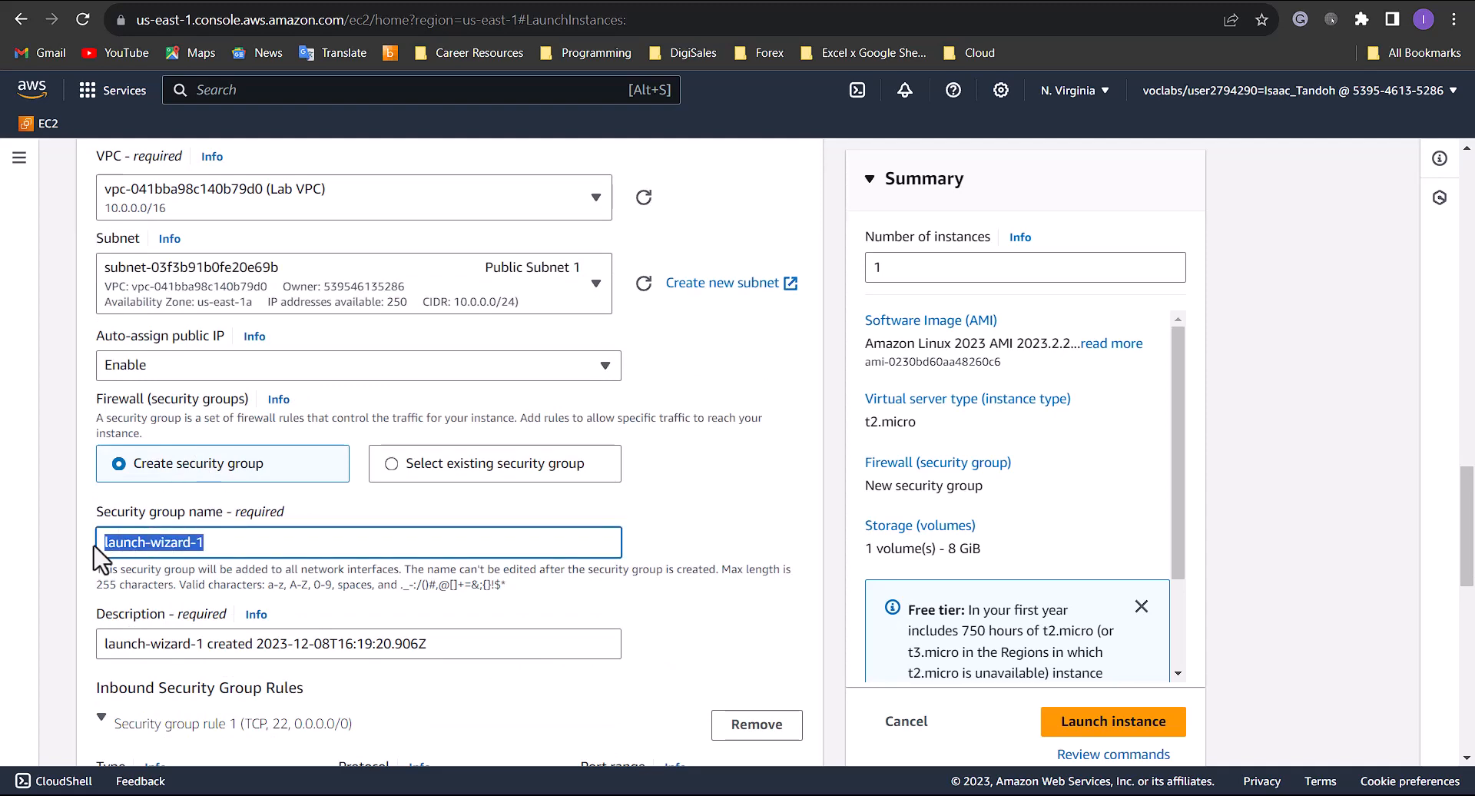
type("Bas")
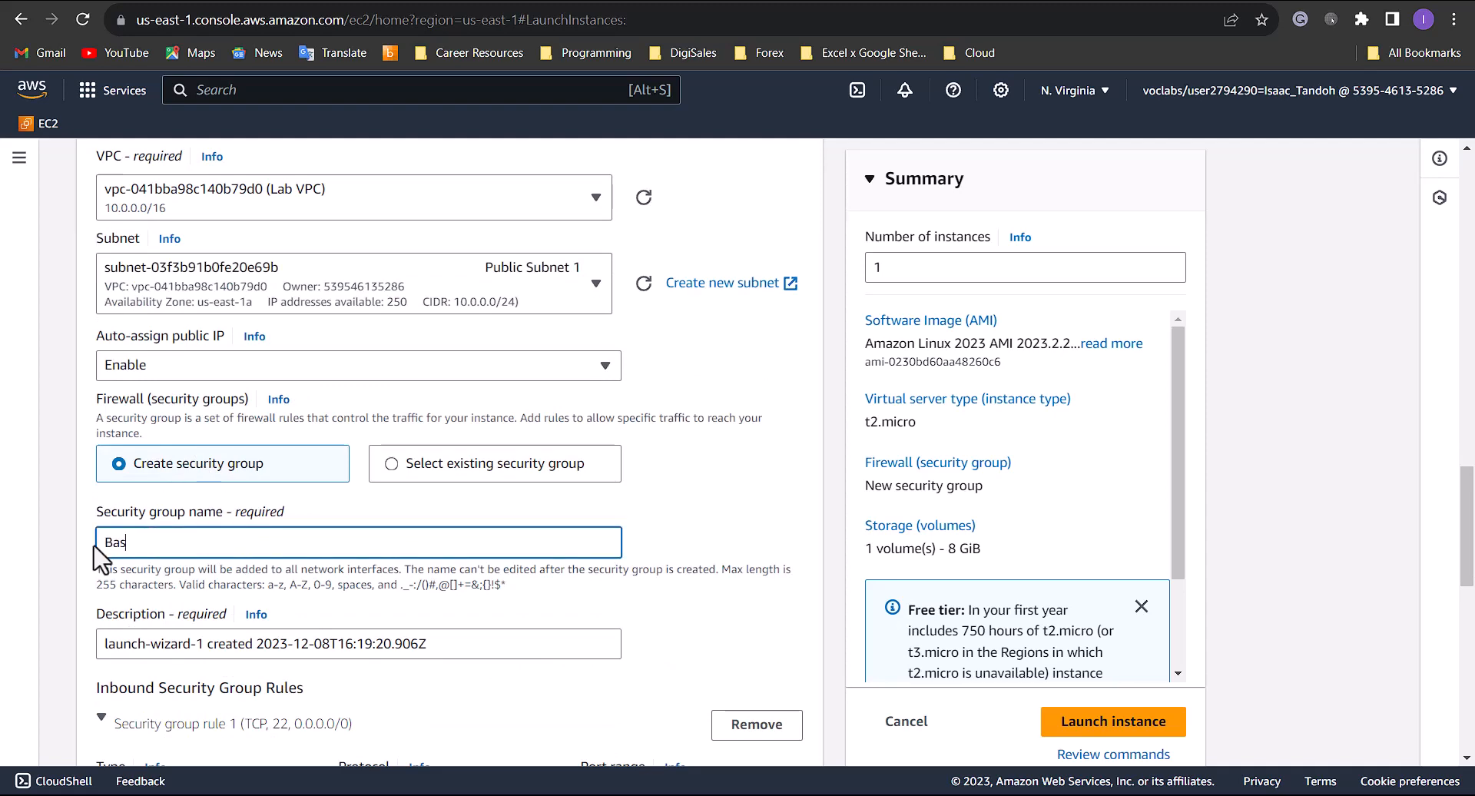
type("tion-sg")
scroll(461, 533, "down", 1)
left_click(408, 548)
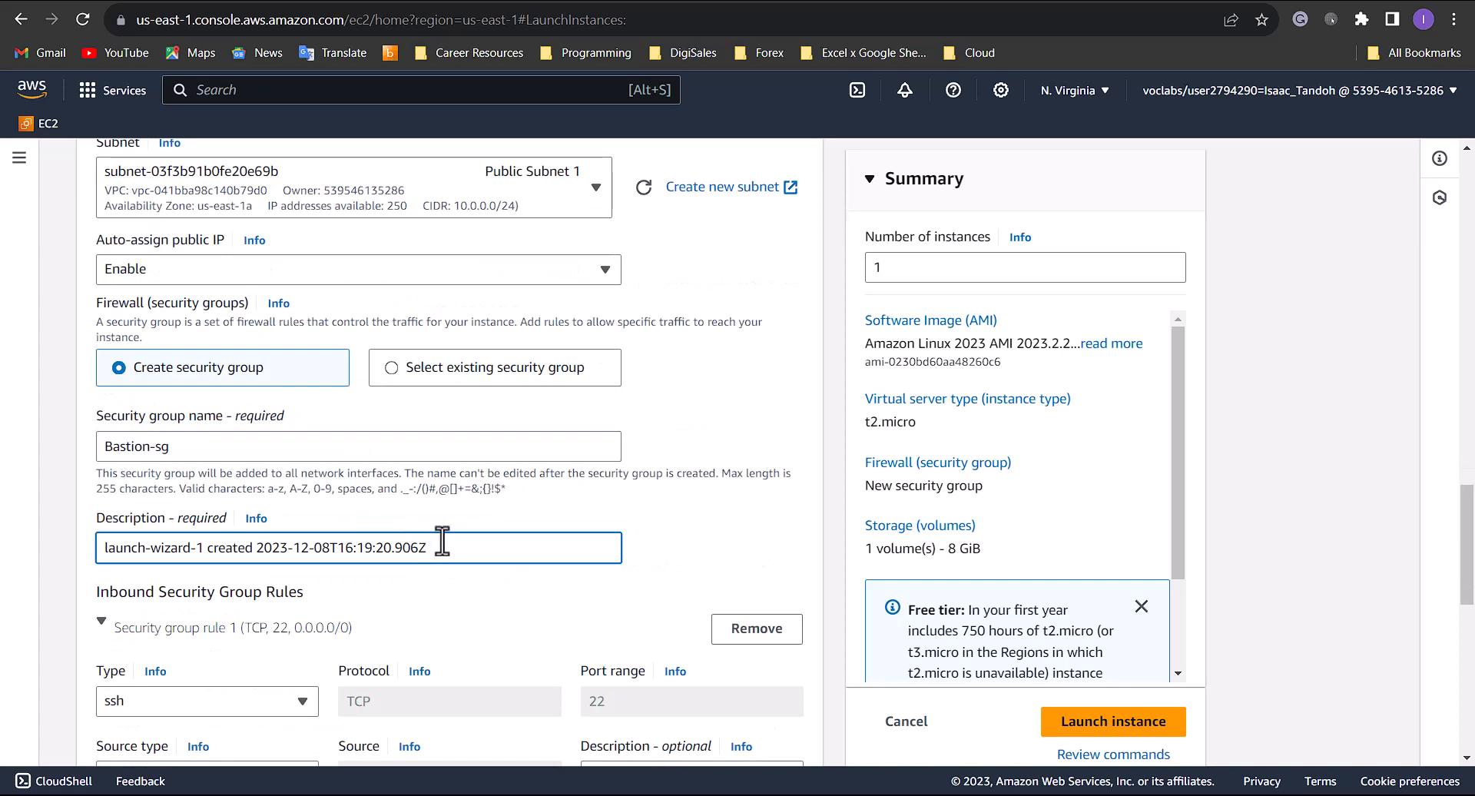
left_click_drag(442, 542, 4, 528)
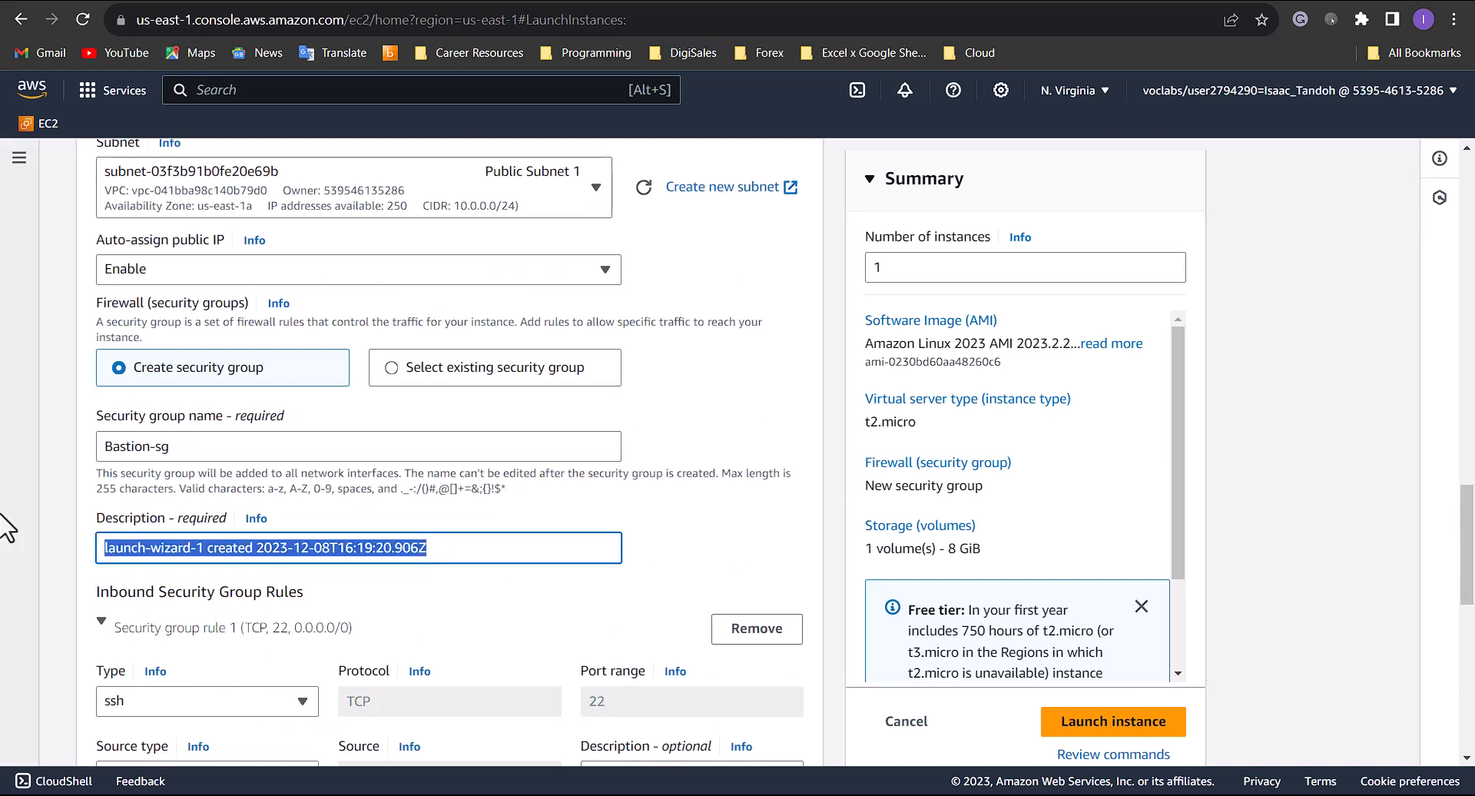
type("All")
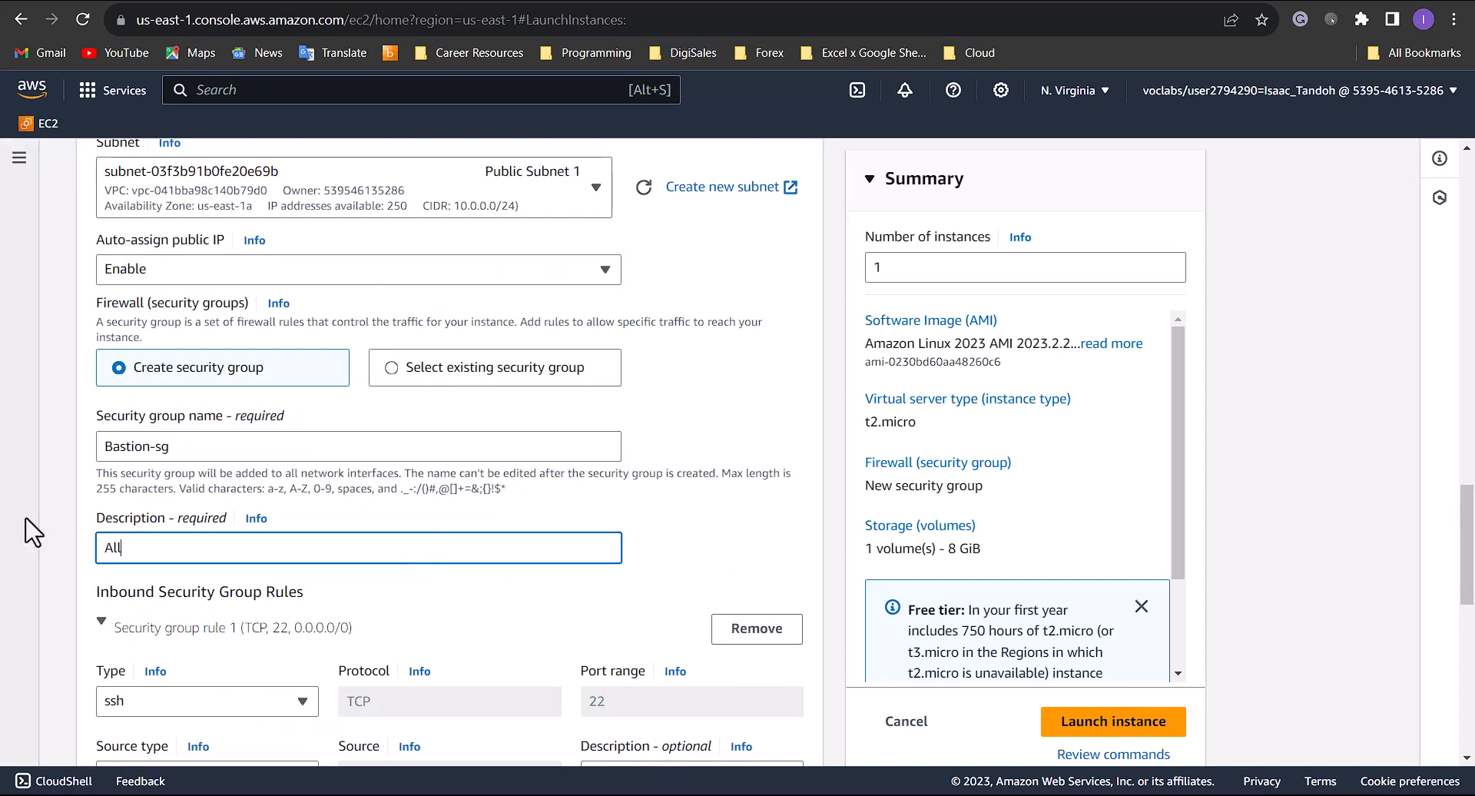
type("ow Traffic from my IP")
Restrict the source of the inbound SSH security group rule to My IP.
scroll(642, 675, "down", 4)
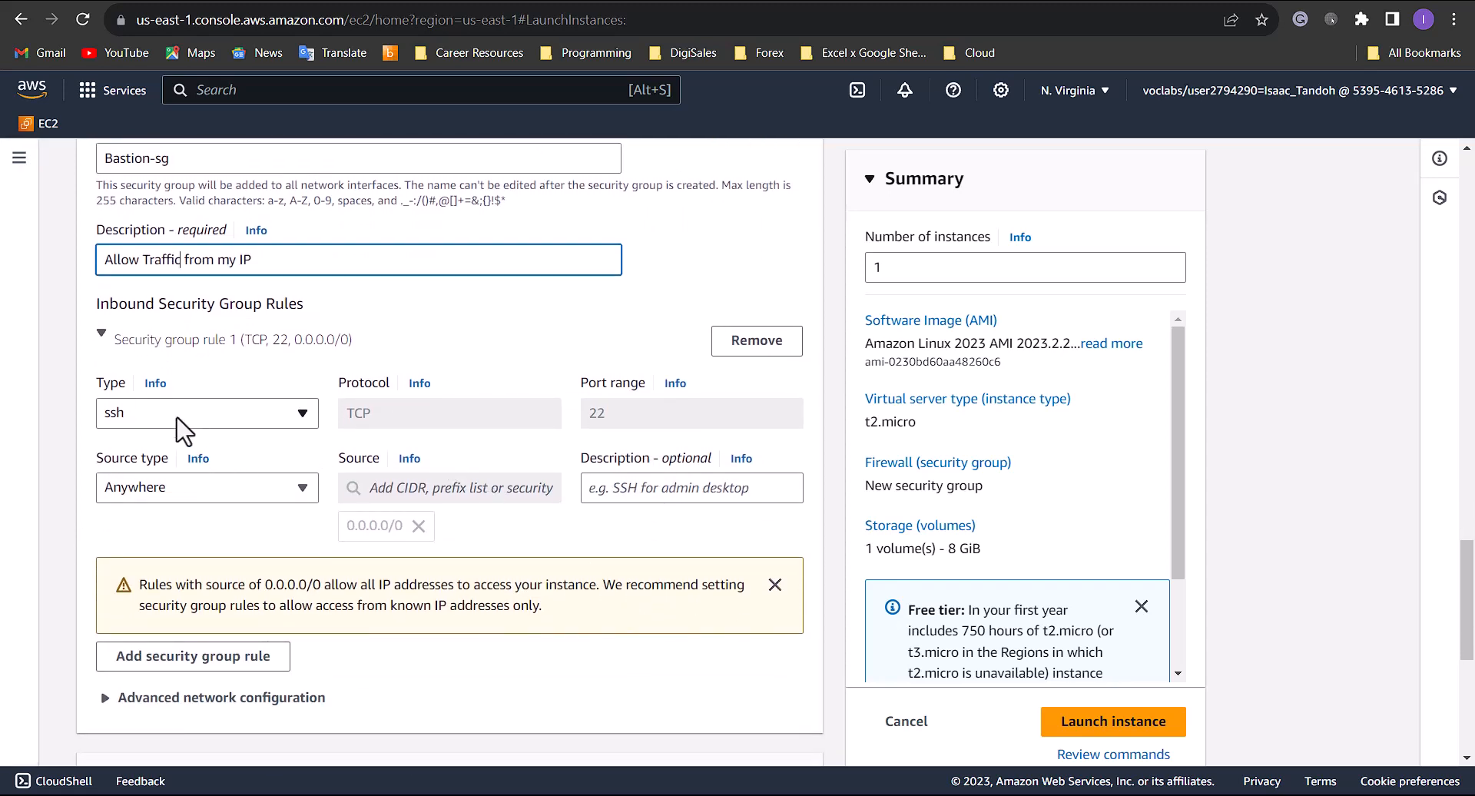
left_click(238, 494)
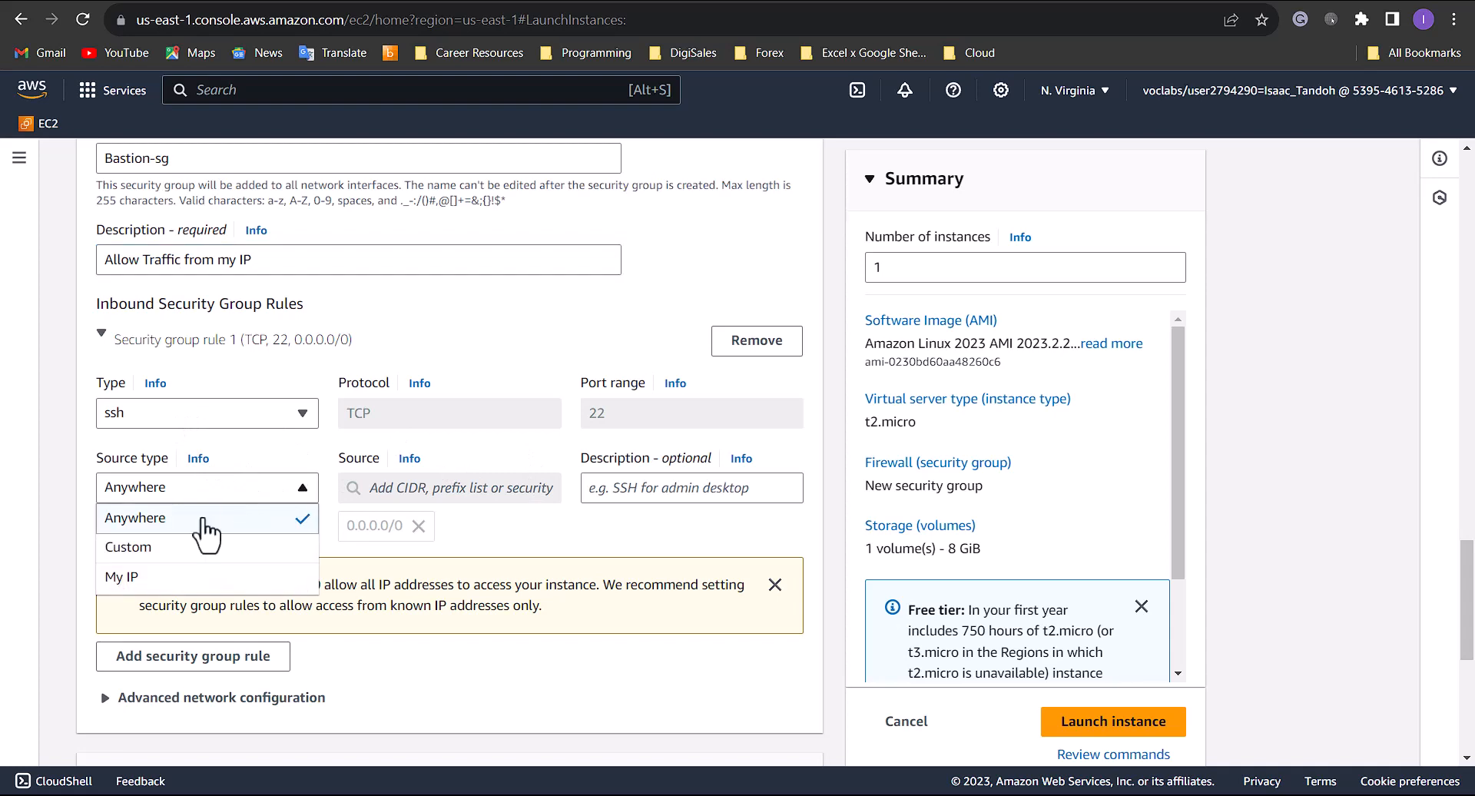
left_click(165, 580)
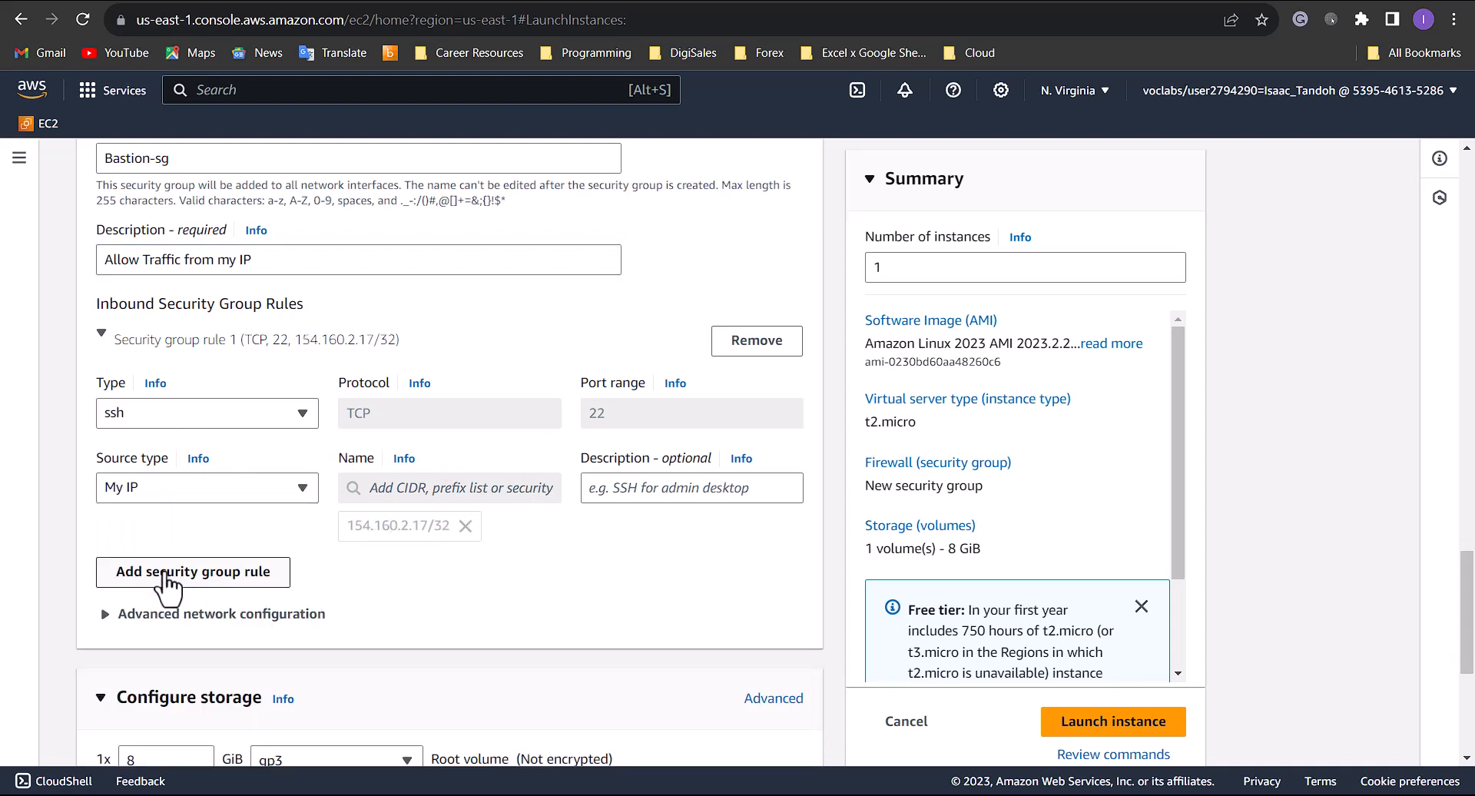
Review the Bastion Host configuration, including its AMI, instance type, key pair and network settings, and launch the instance.
scroll(416, 584, "down", 5)
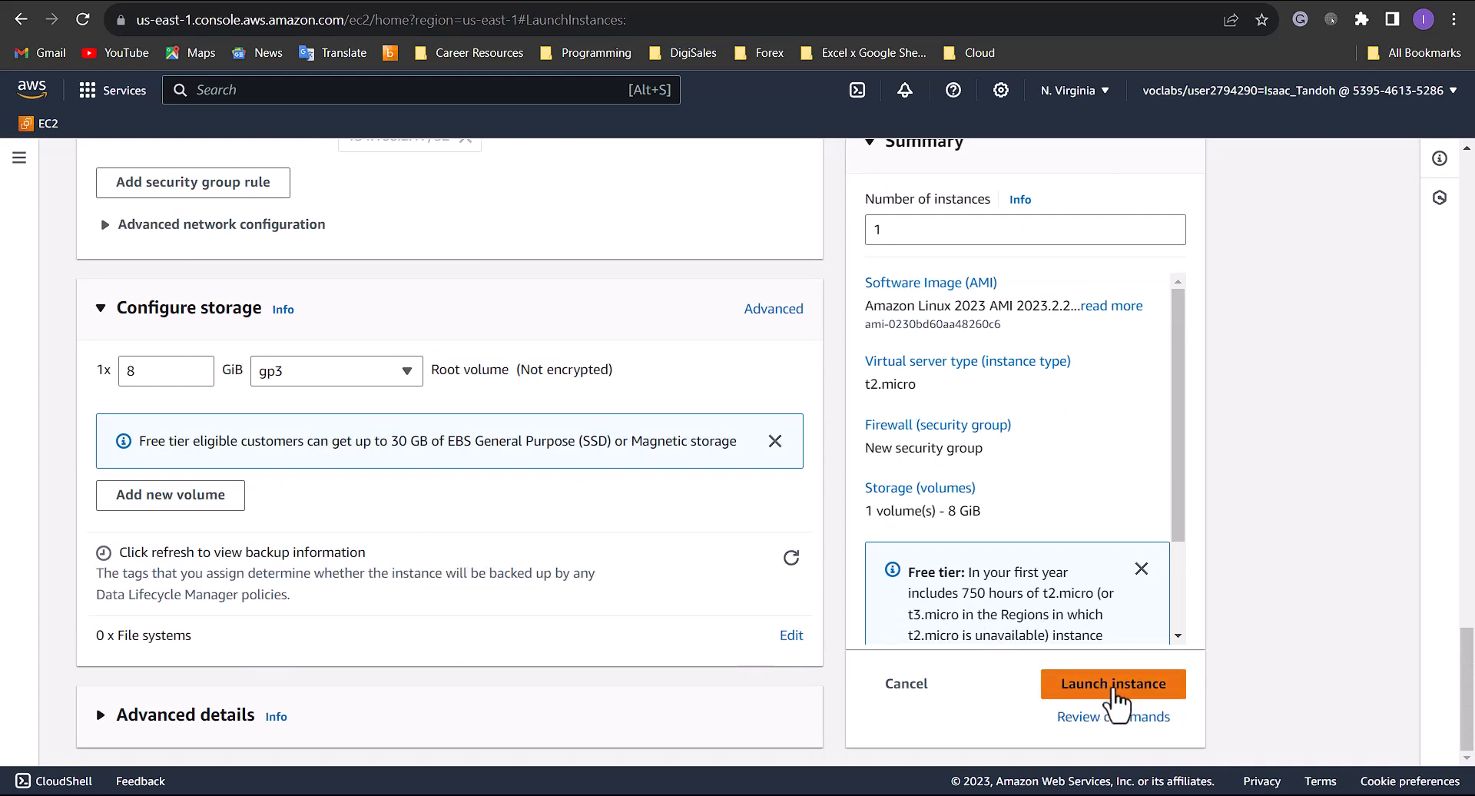
scroll(604, 593, "up", 10)
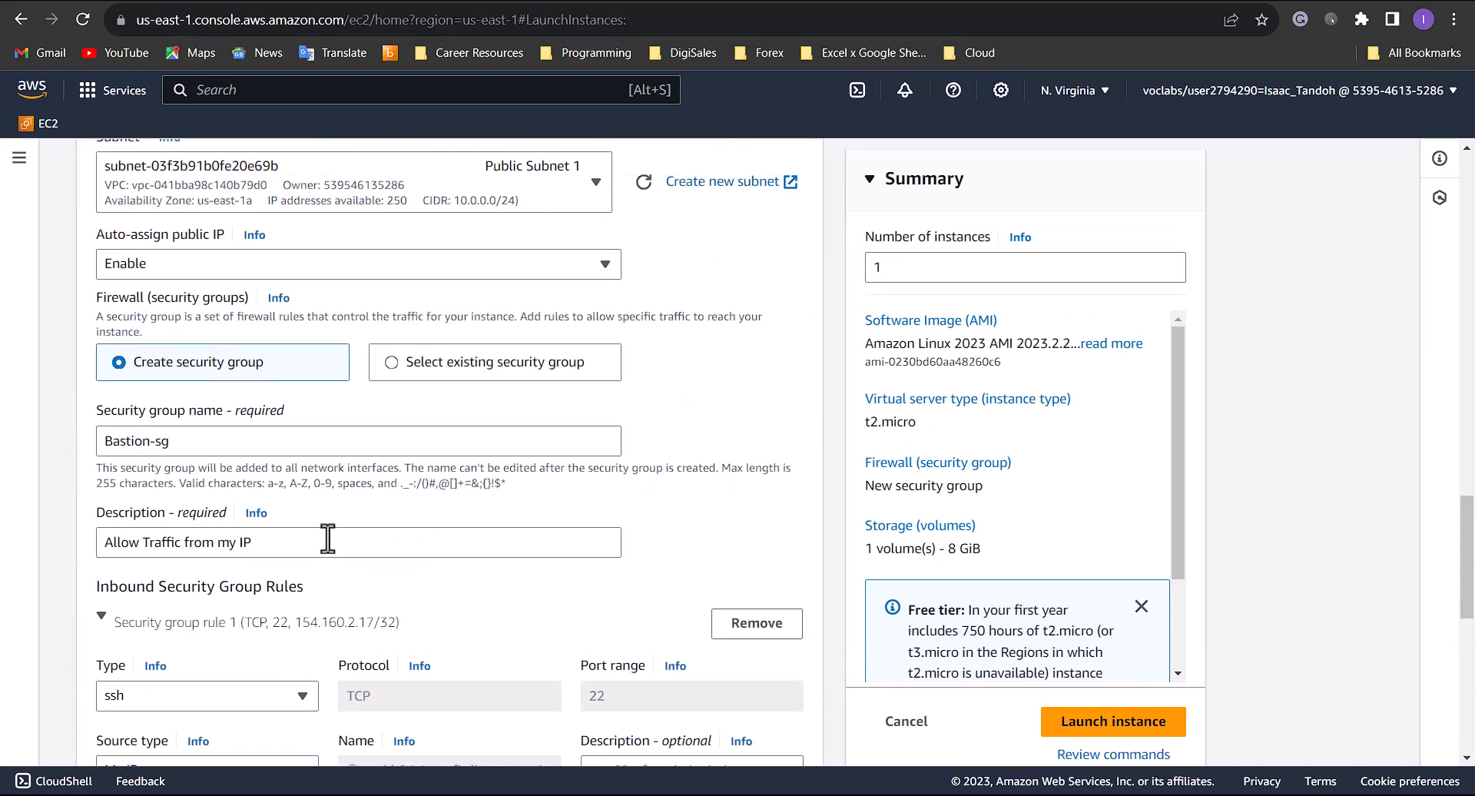
scroll(326, 537, "up", 5)
scroll(290, 553, "up", 4)
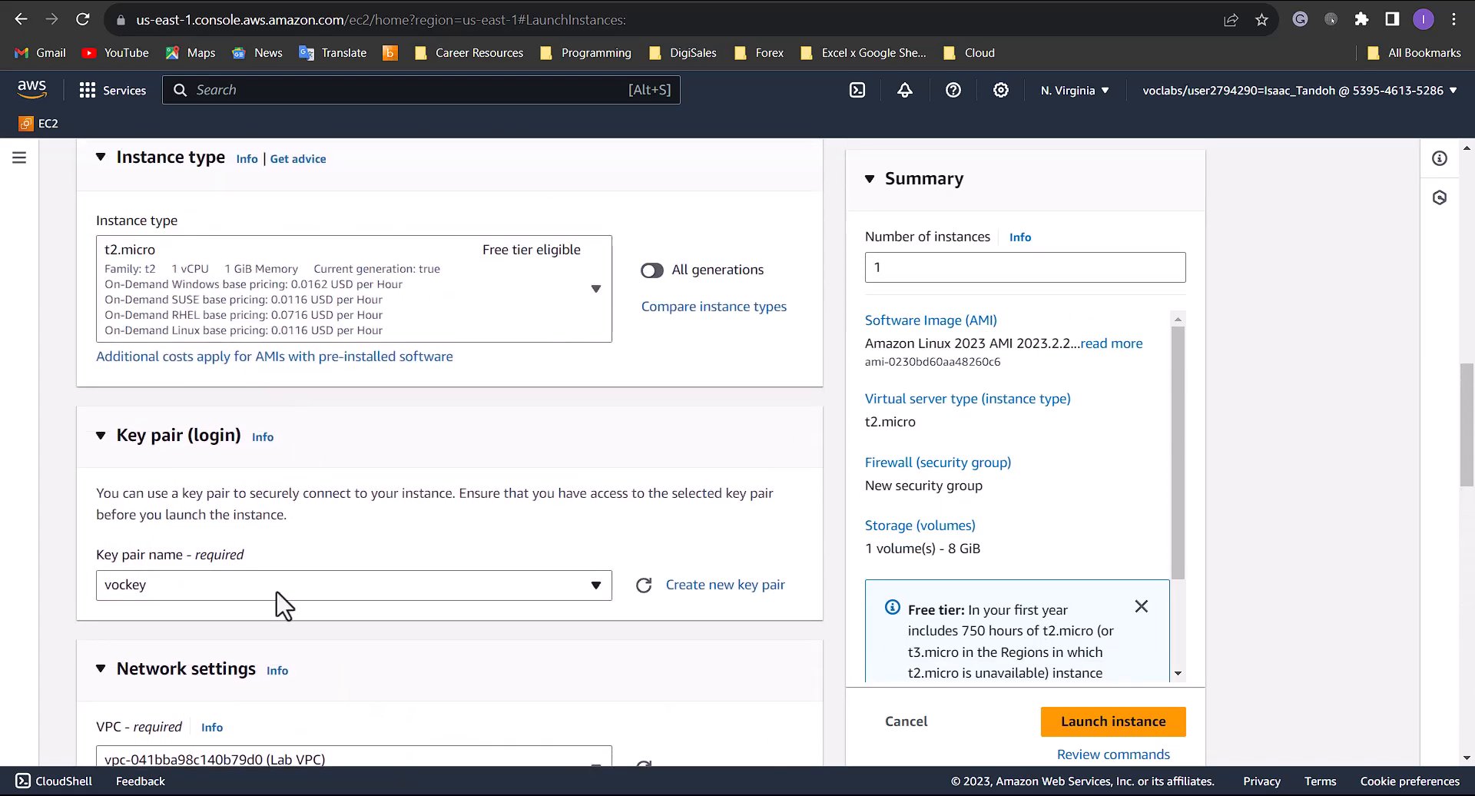
scroll(281, 603, "up", 4)
scroll(361, 584, "up", 9)
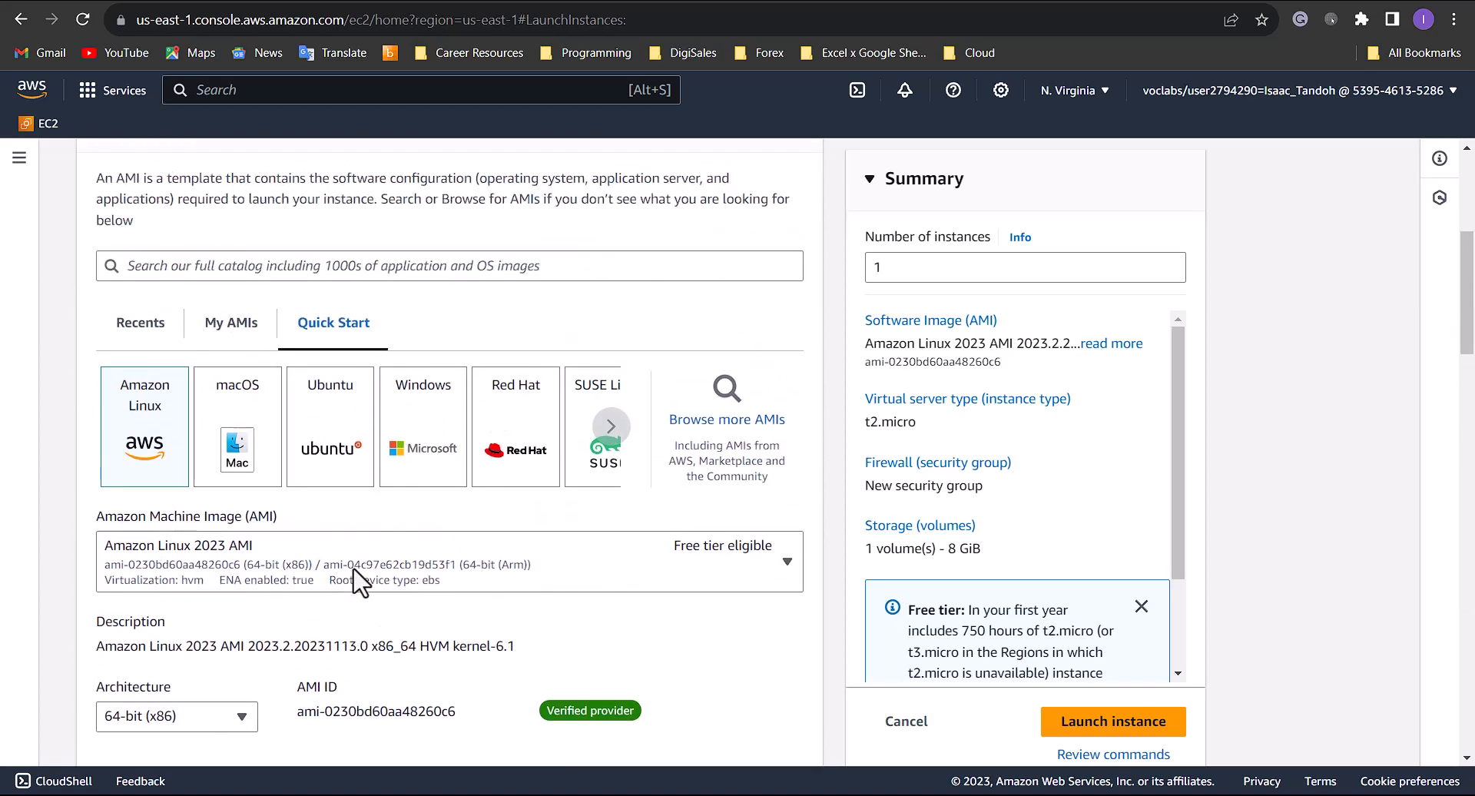
scroll(388, 290, "down", 20)
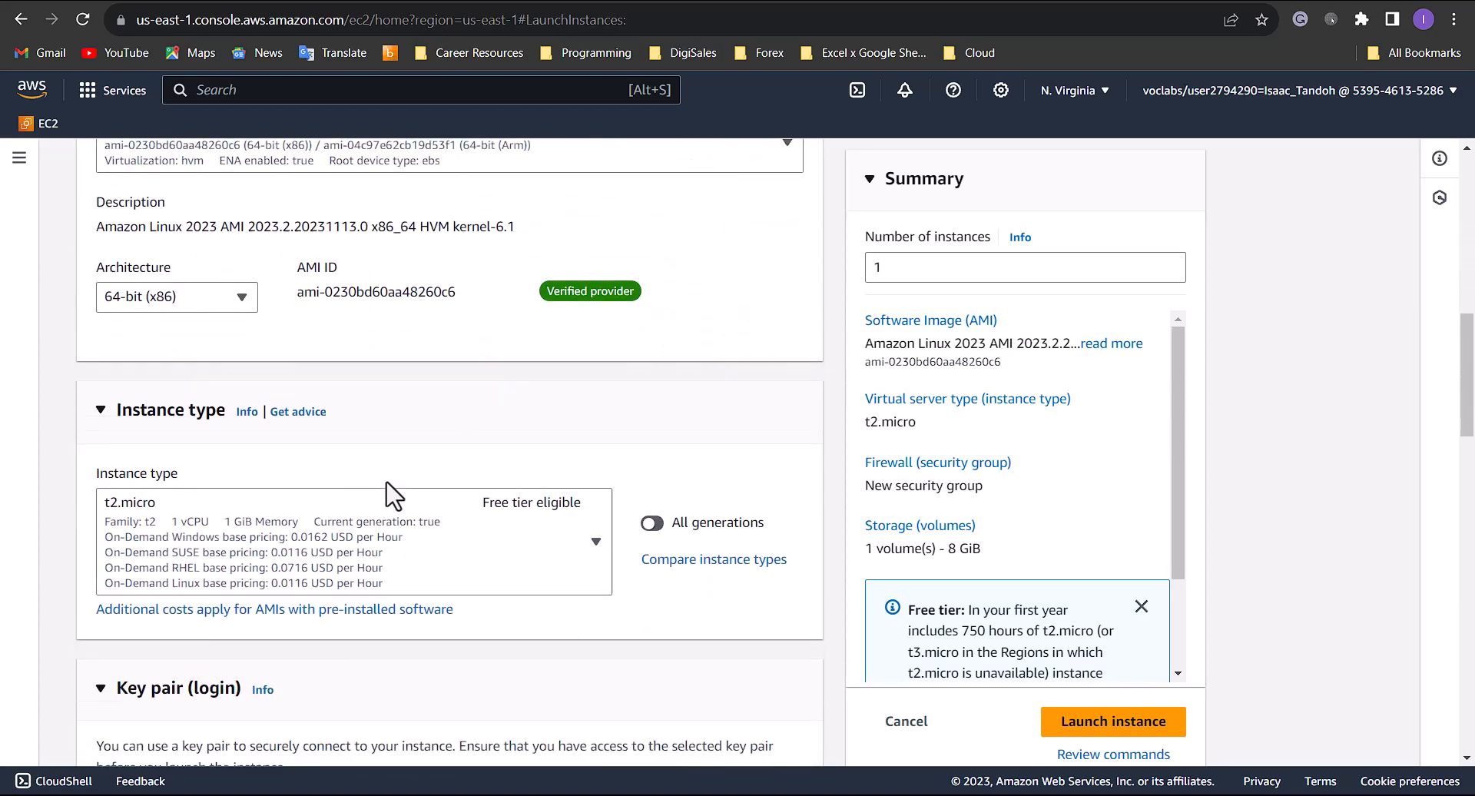
left_click(1113, 720)
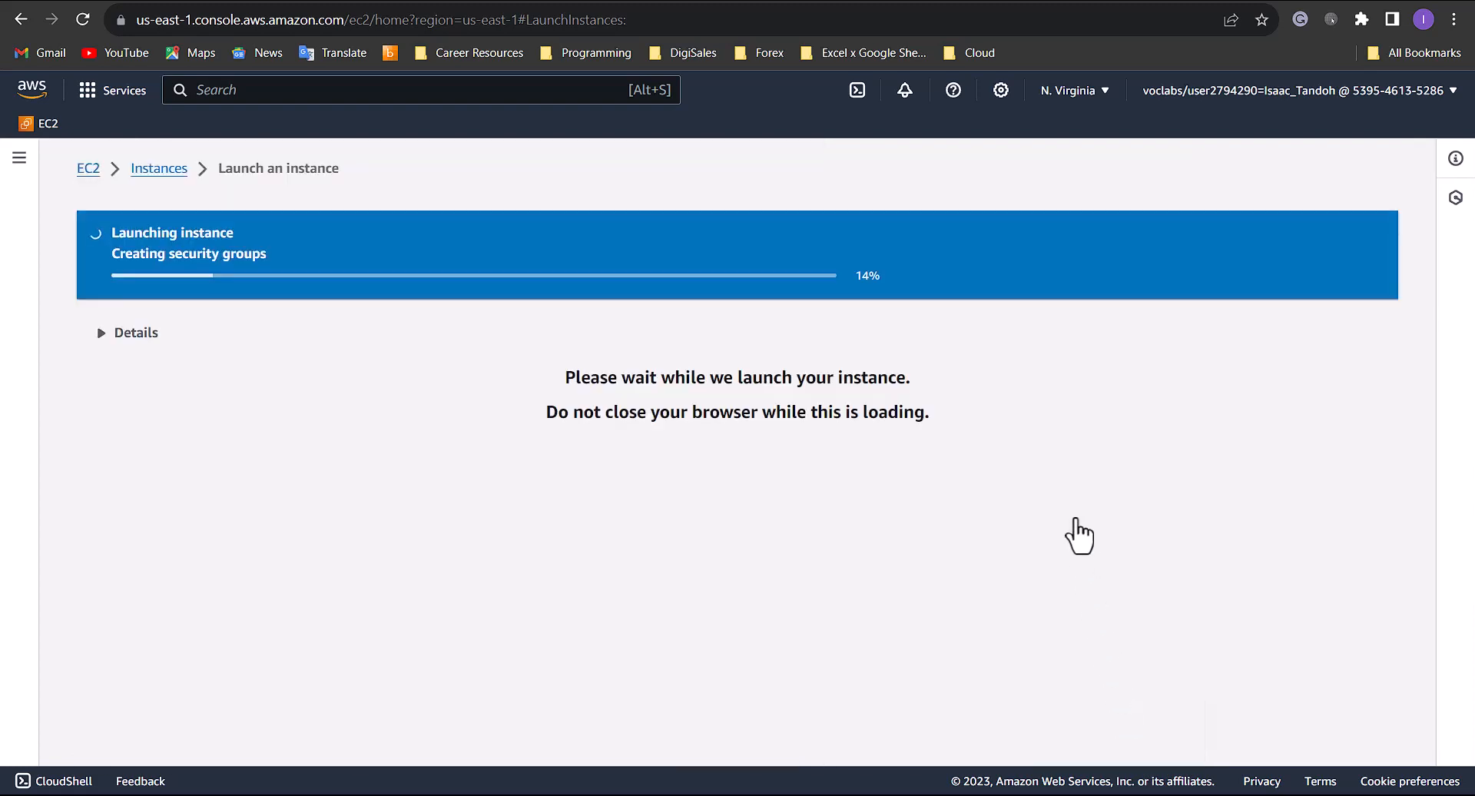